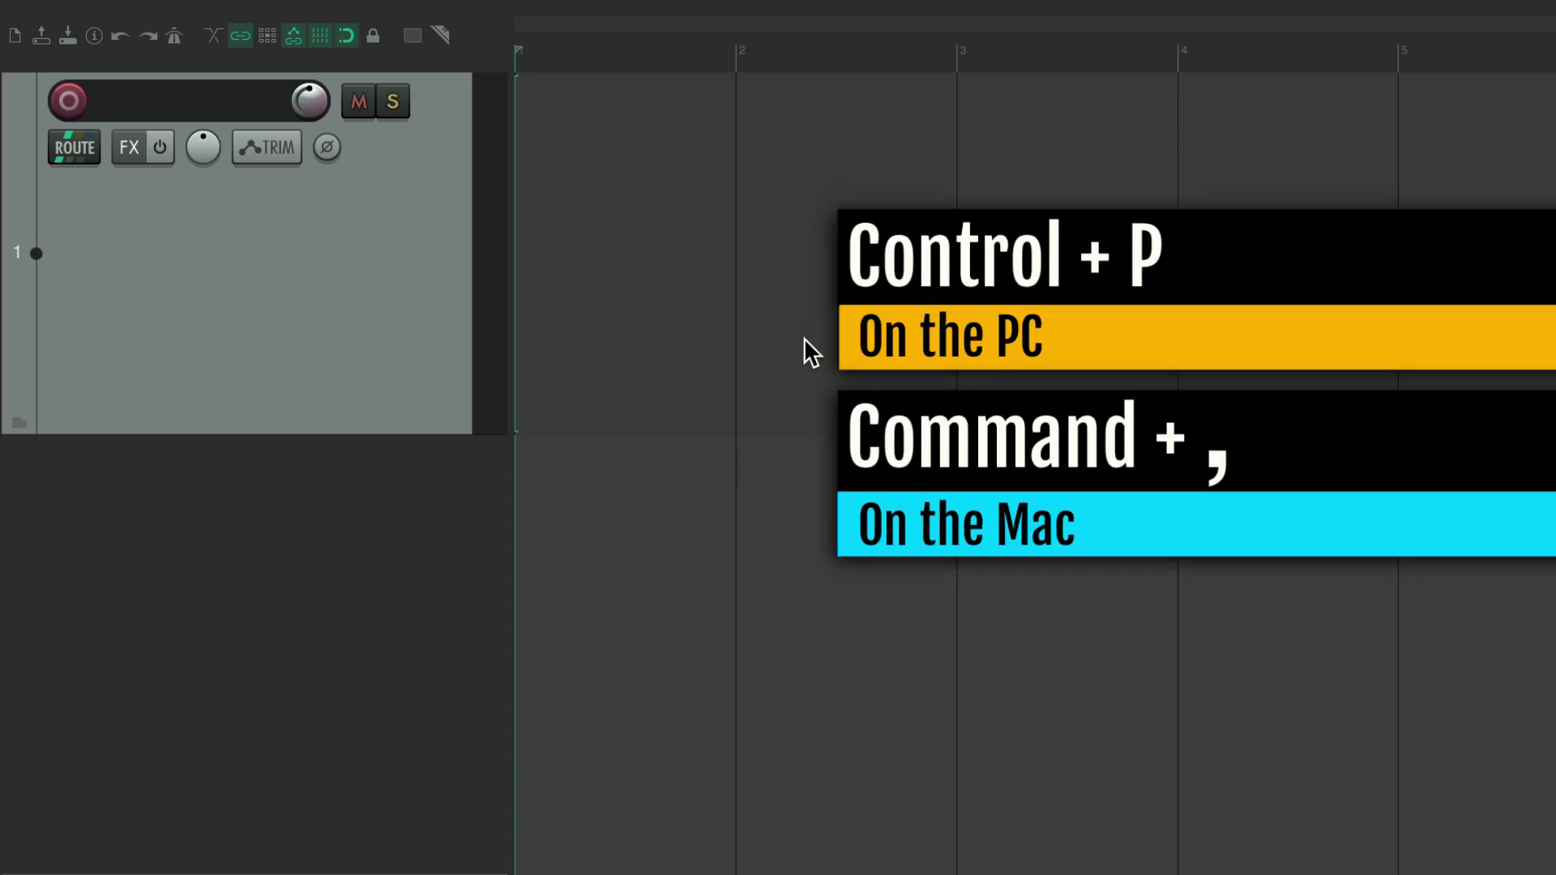
Open REAPER Preferences with Cmd+, to reach the General settings page.
key("super+comma")
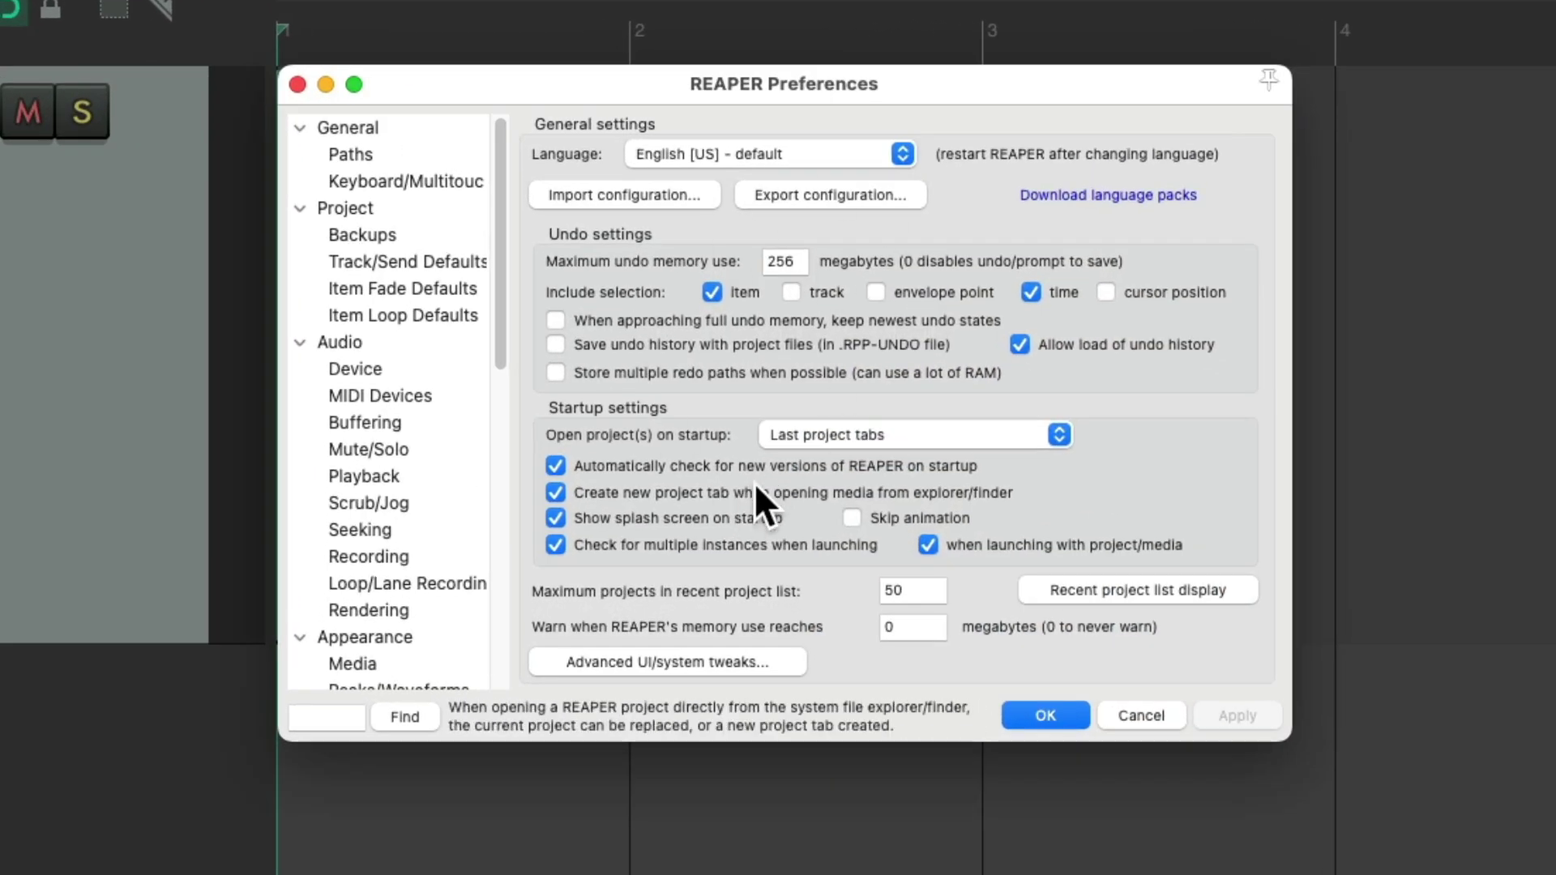
Show the Project preferences page with 'Prompt to save on new project' left unchecked.
left_click(405, 208)
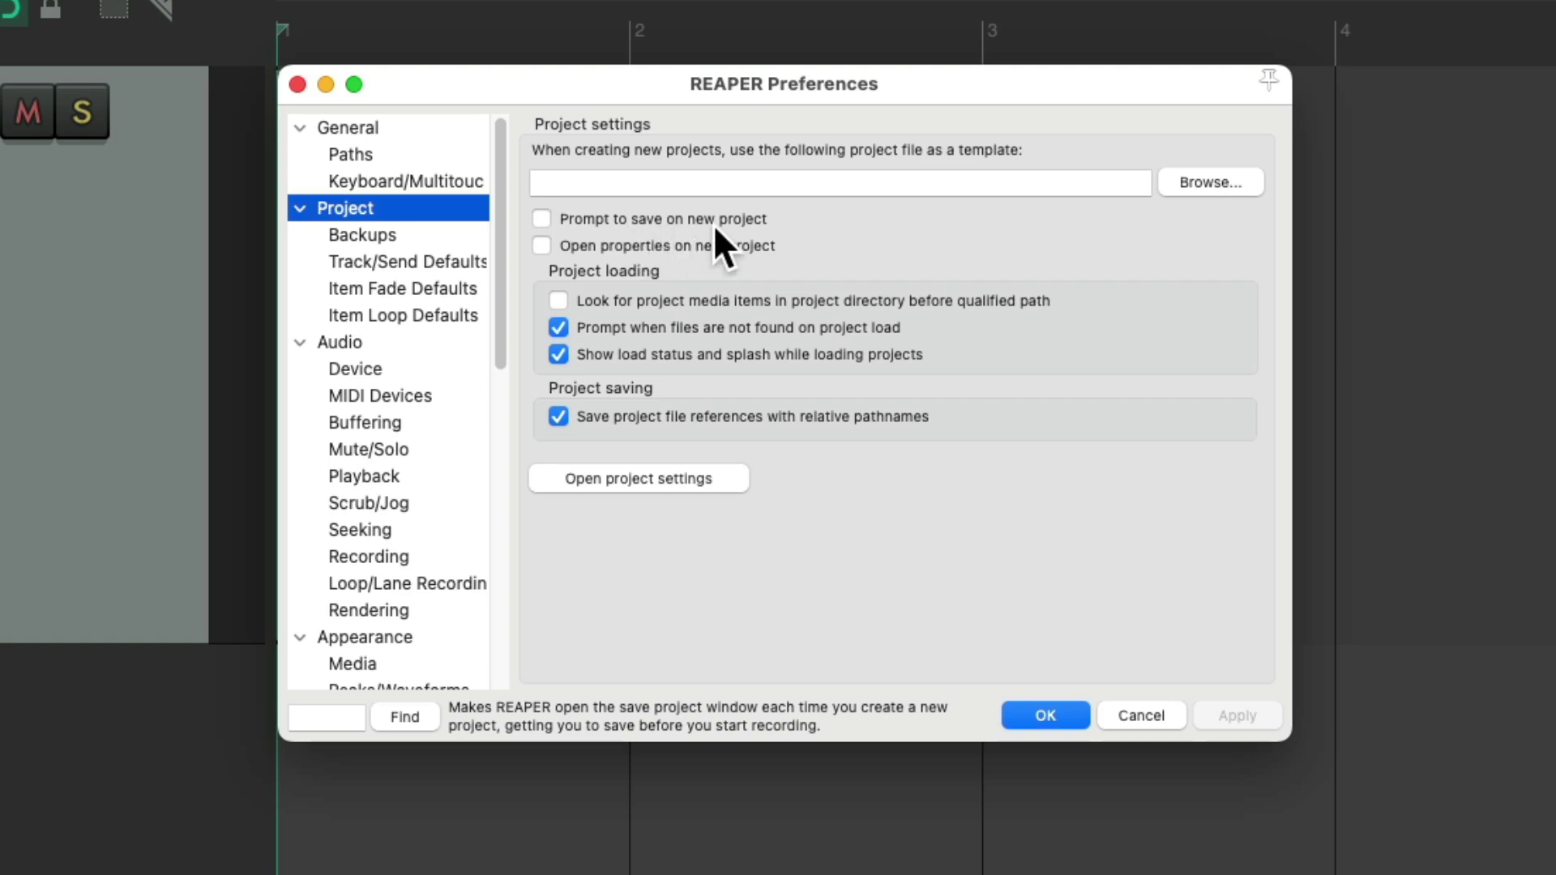
left_click(540, 218)
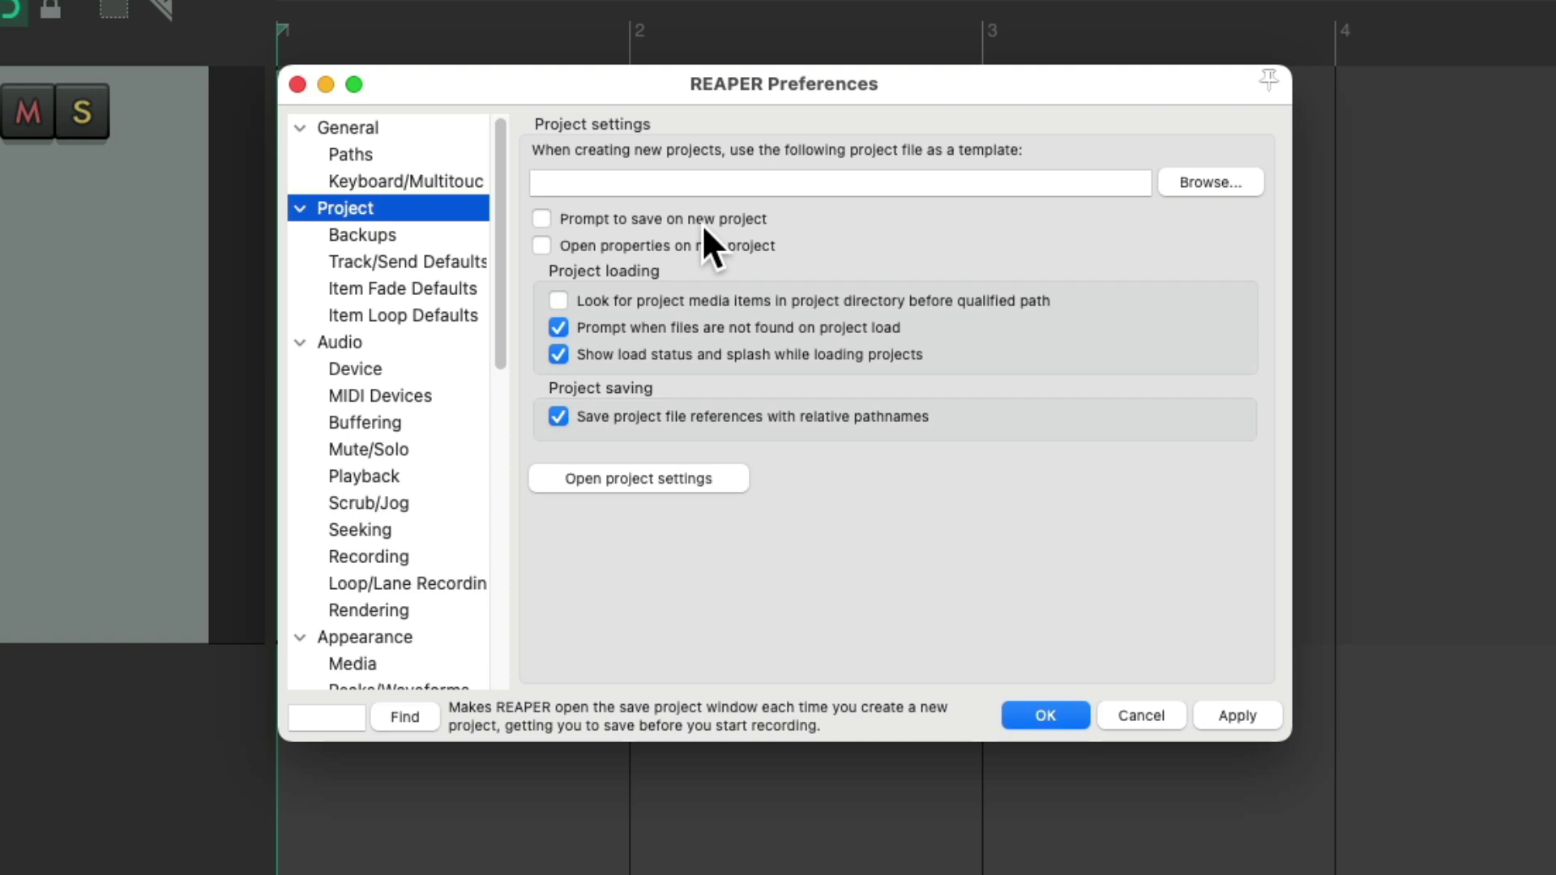
Show the Backups page and open the copies dropdown next to Limit backups.
left_click(429, 239)
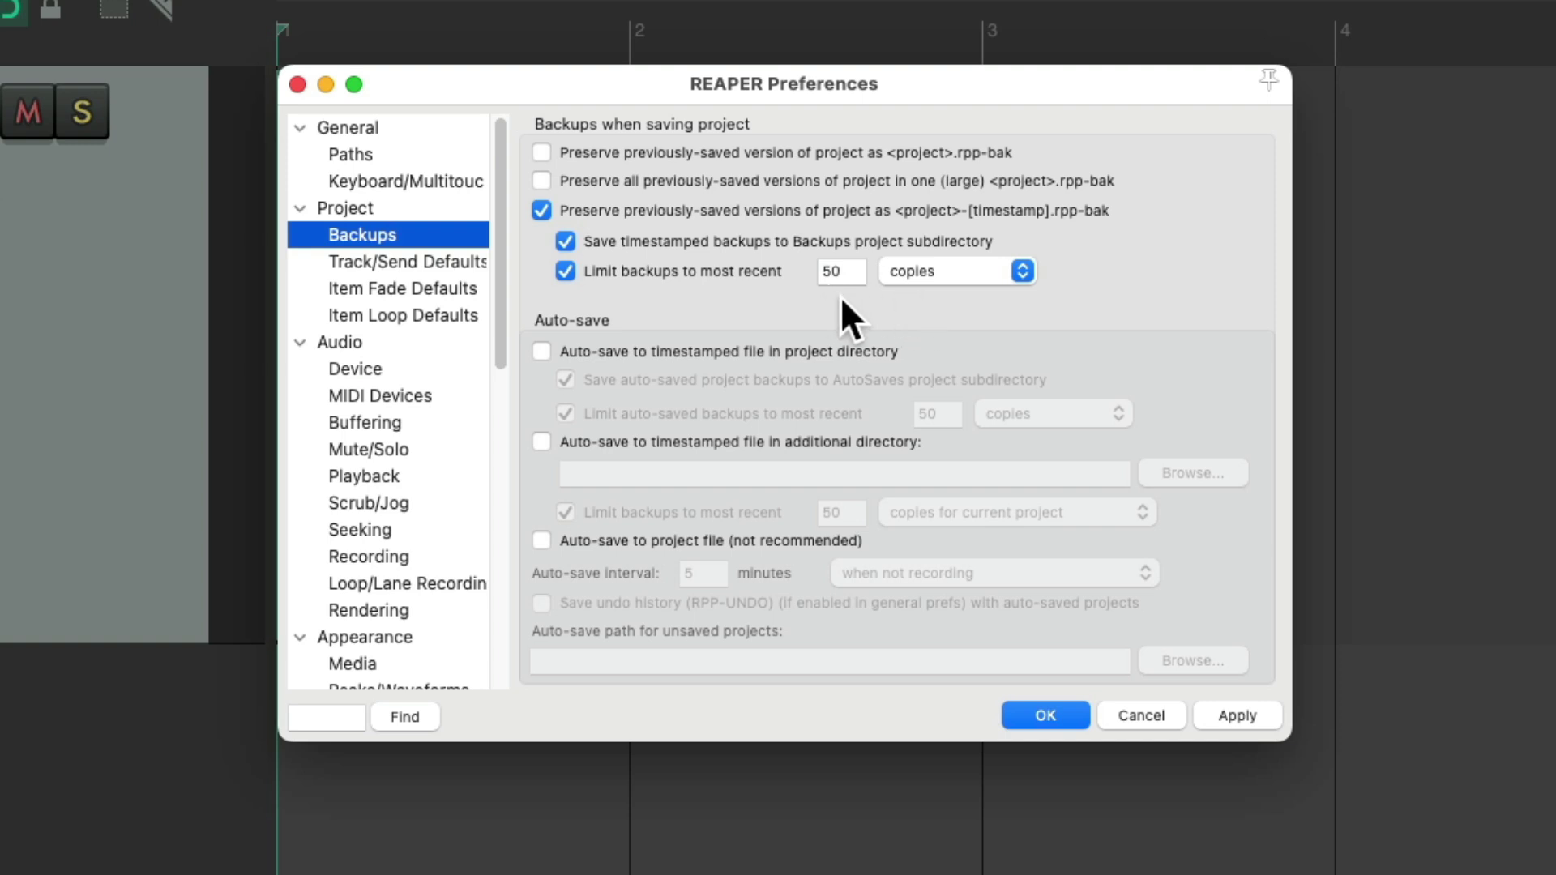
left_click(1024, 273)
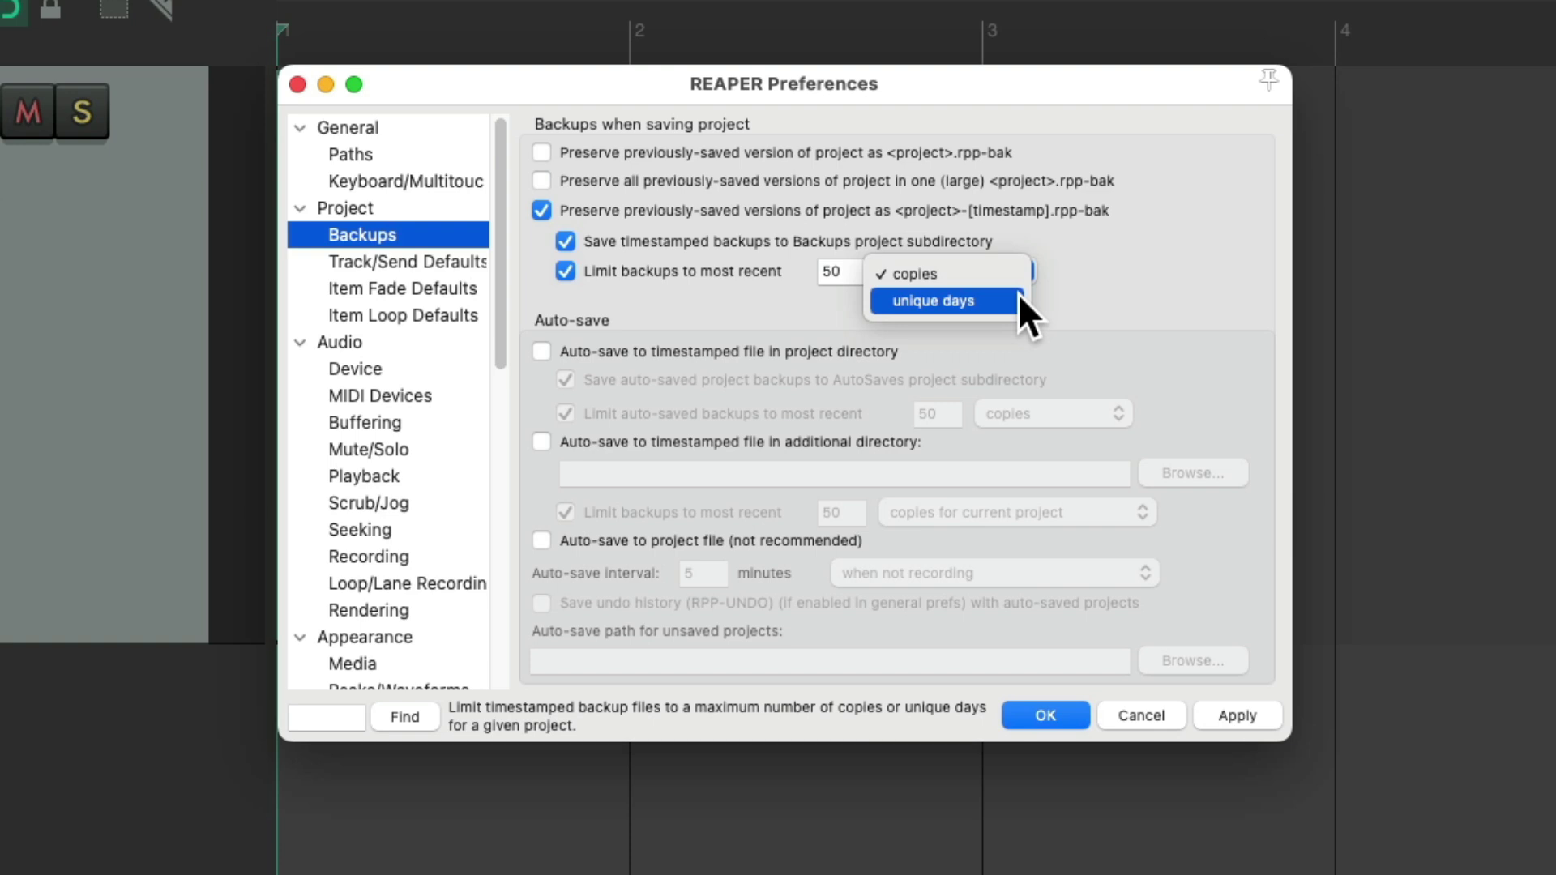
left_click(1005, 280)
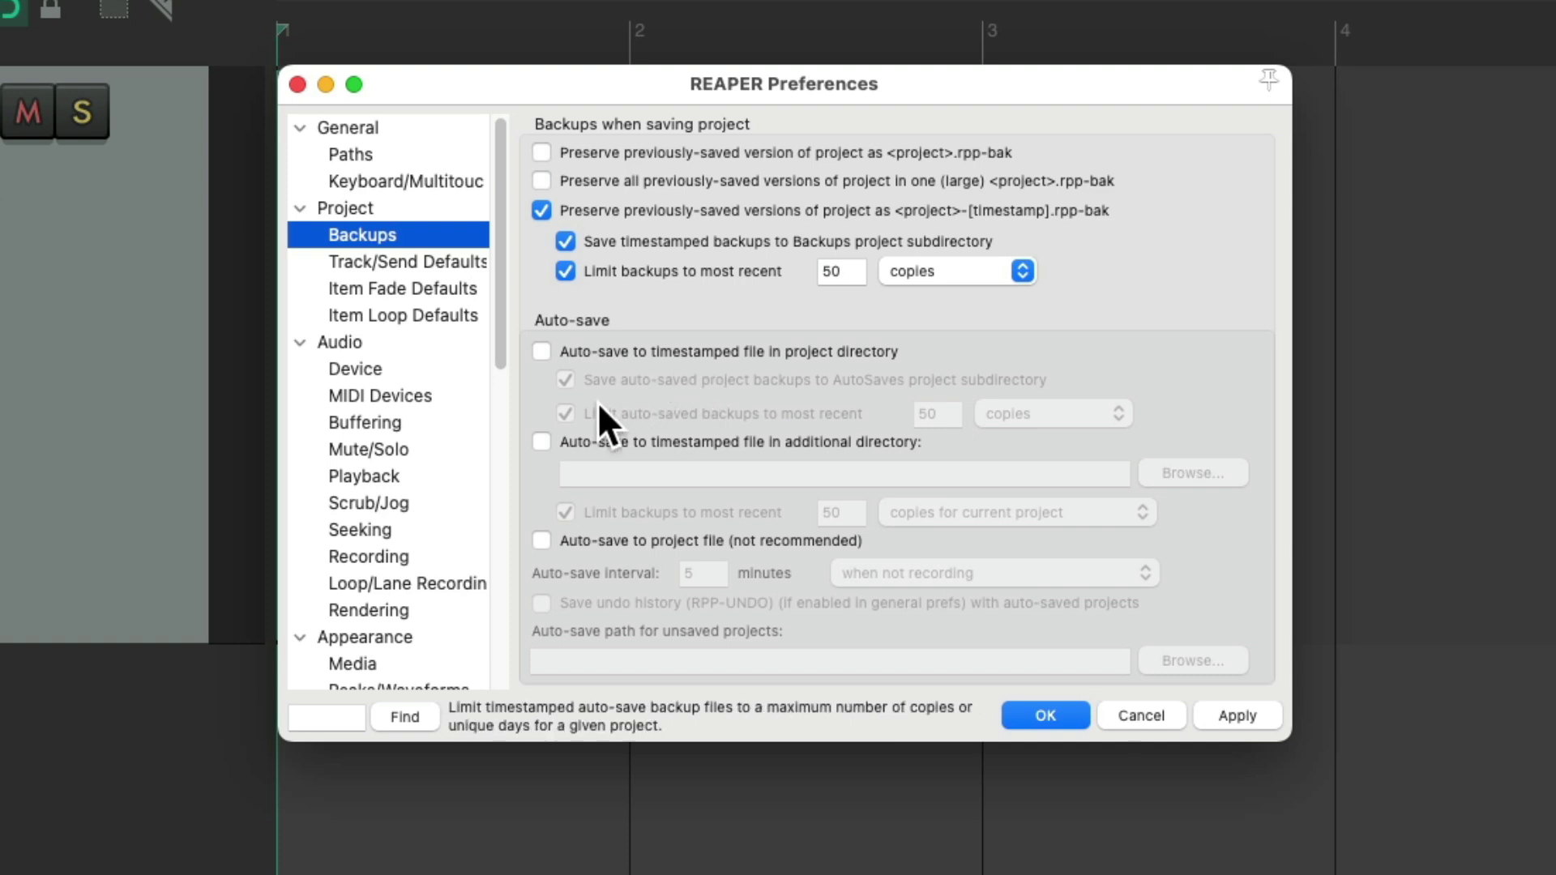
Auto-save timestamped files to the additional directory Auto-Backup, limited to copies for current project.
left_click(540, 440)
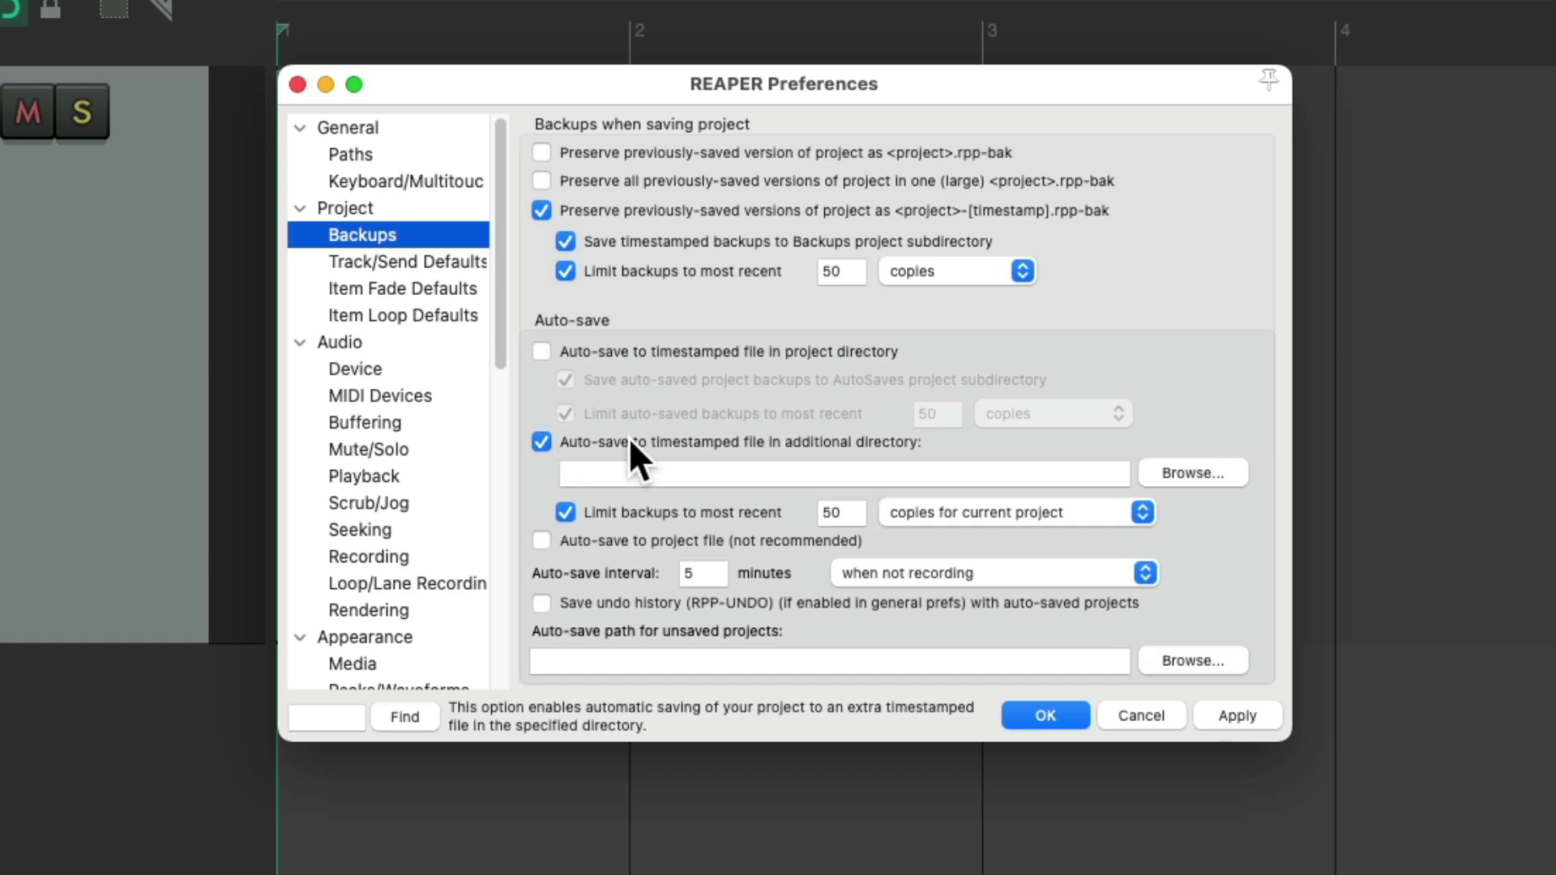
left_click(707, 473)
type("Auto-Backup")
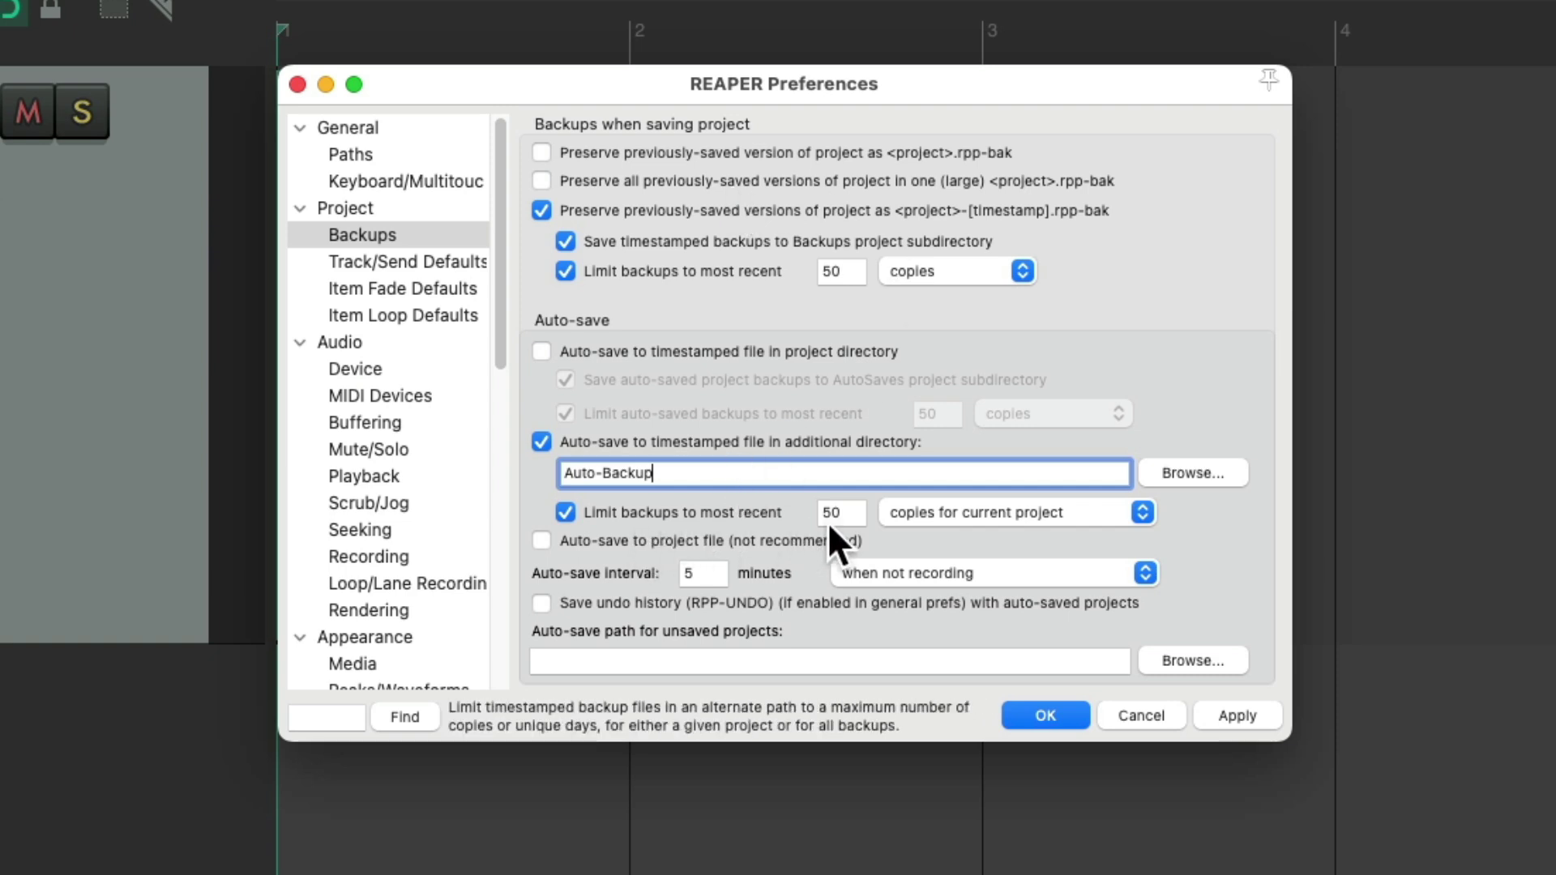
left_click(1003, 514)
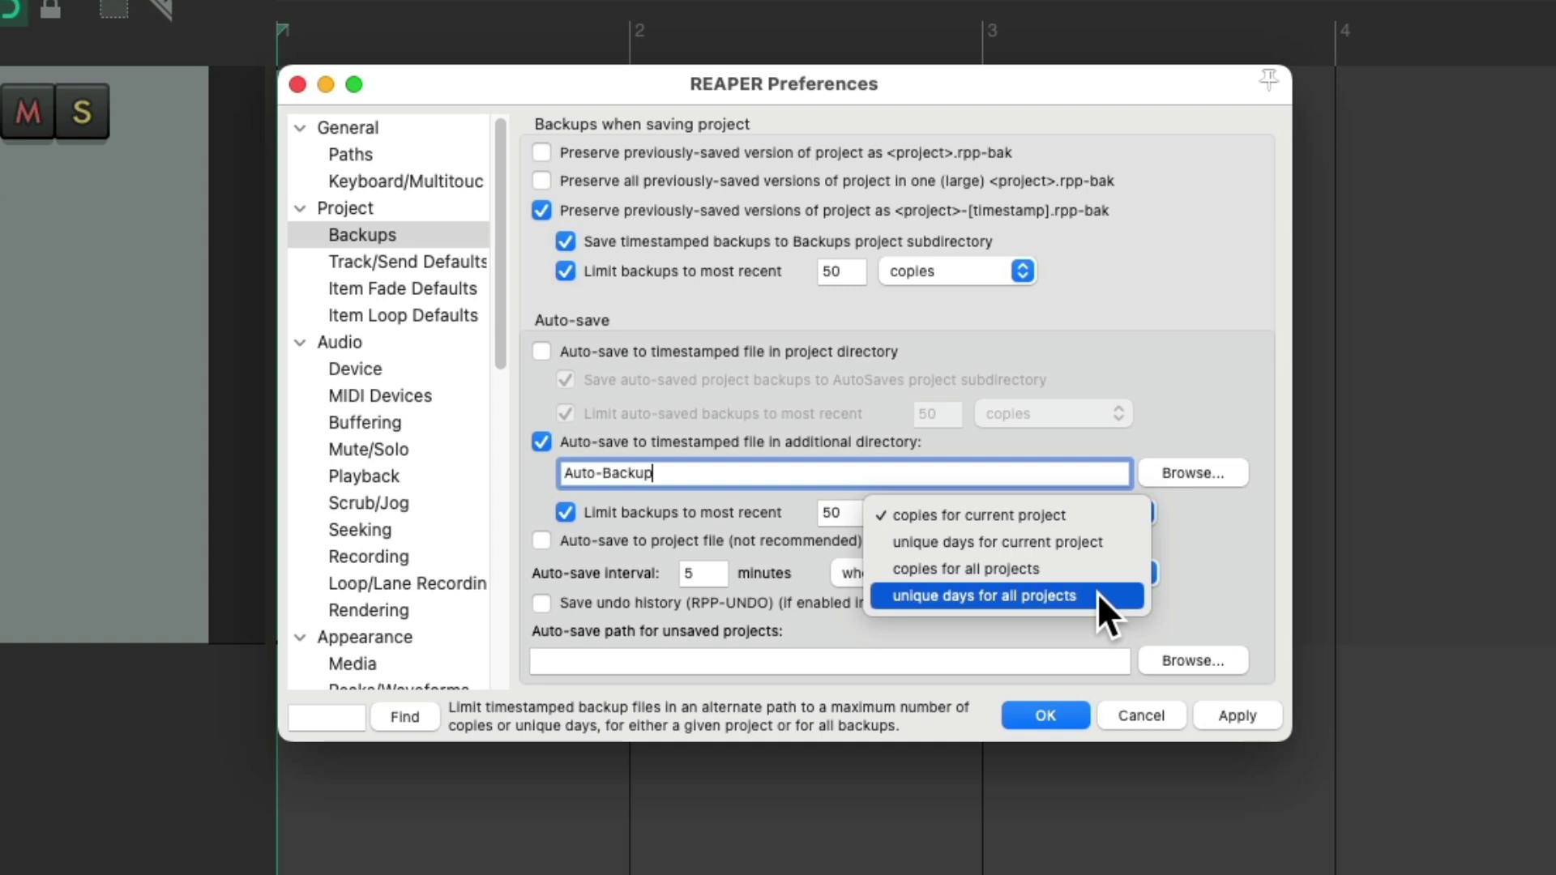
left_click(1086, 521)
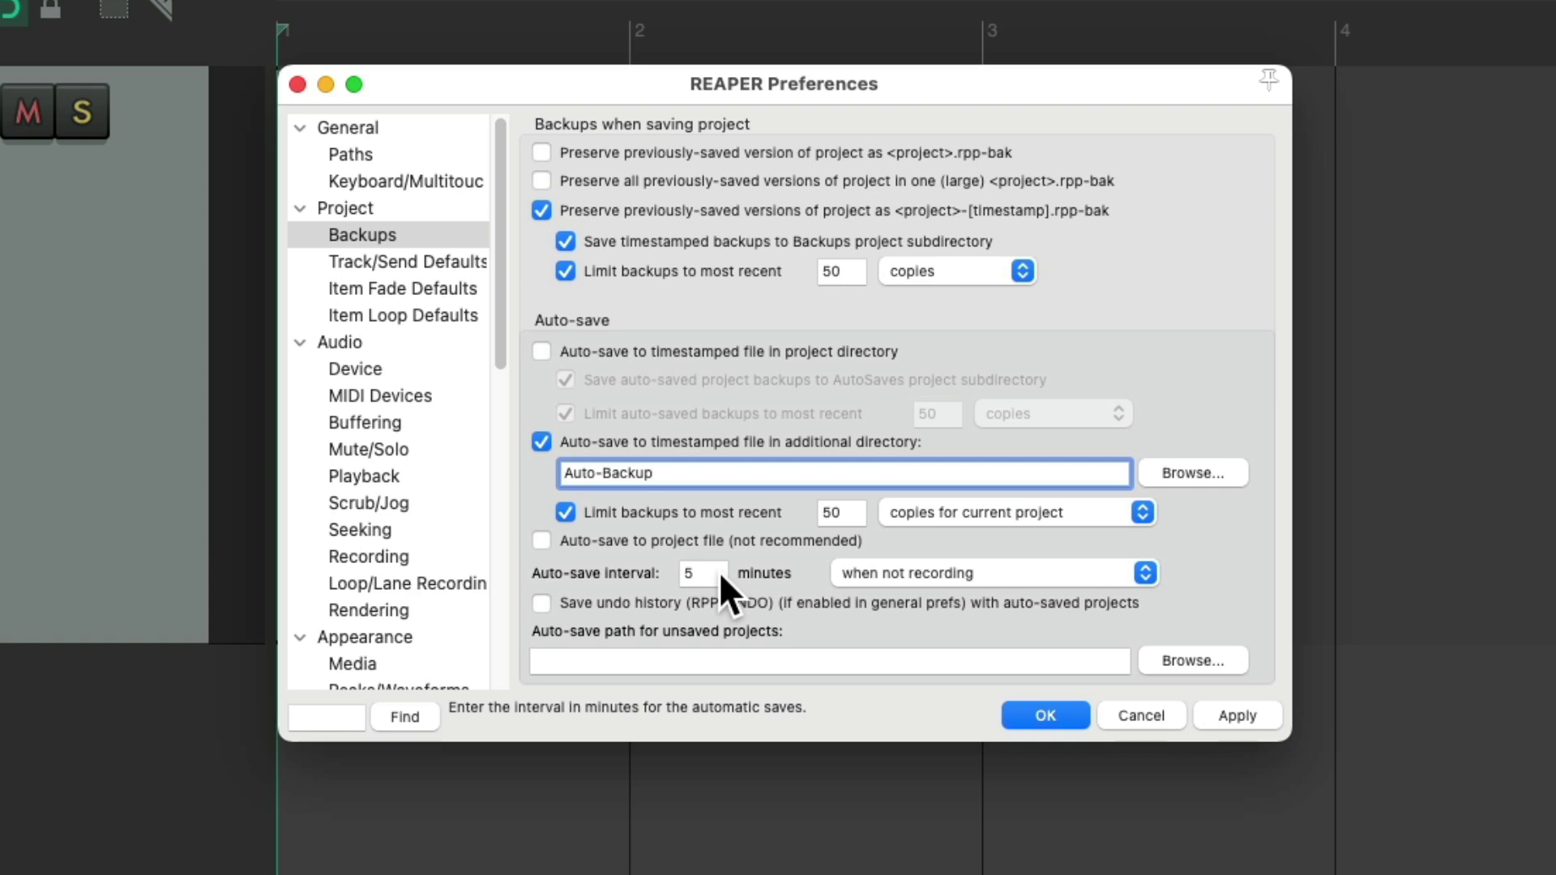
left_click(1013, 572)
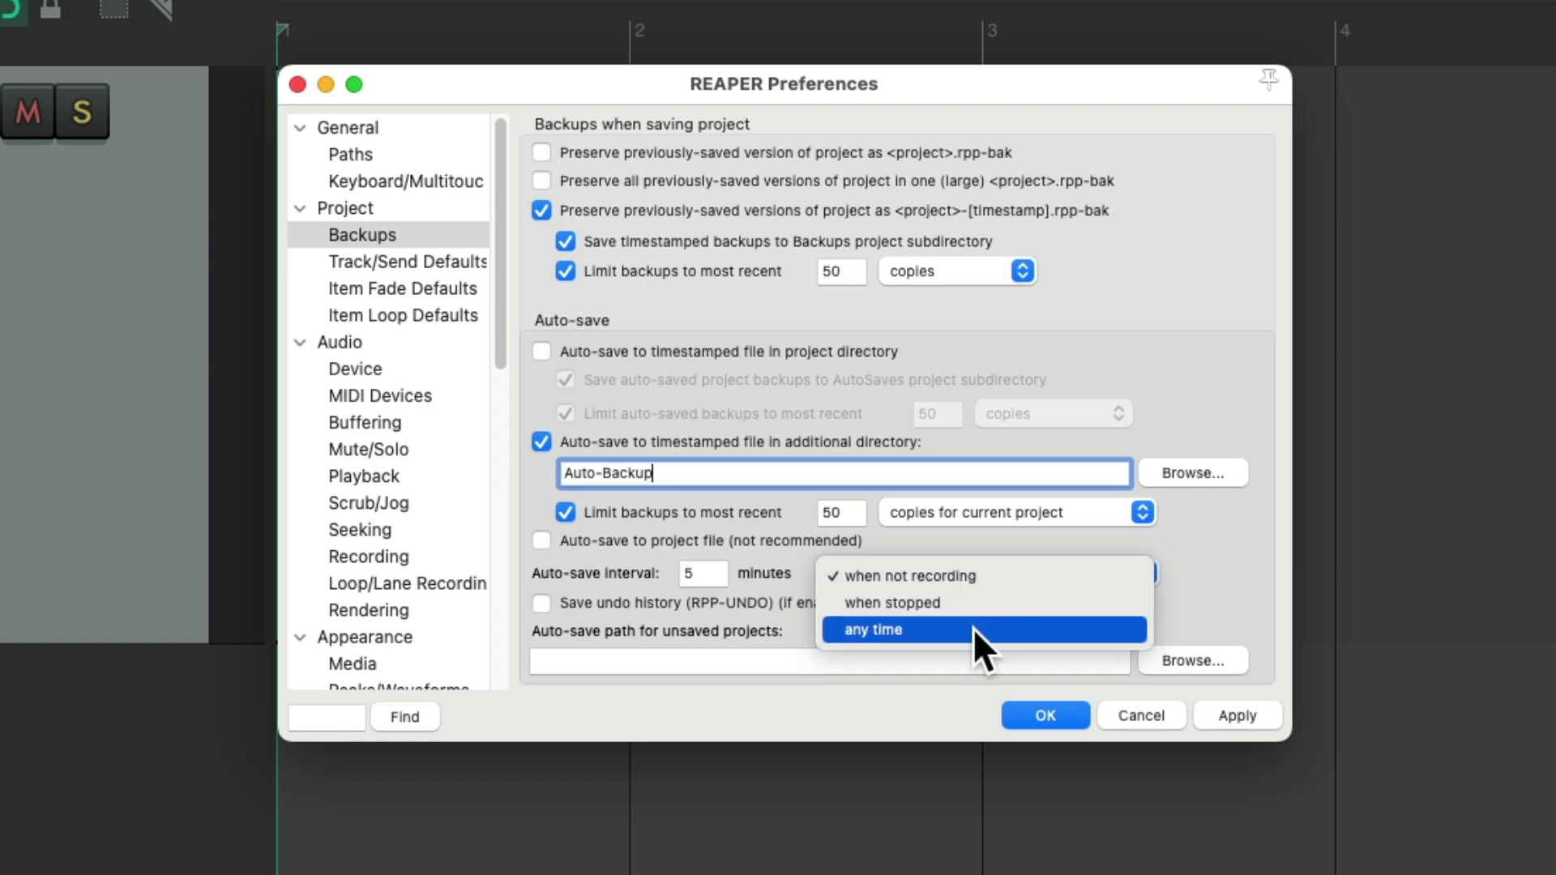
left_click(988, 580)
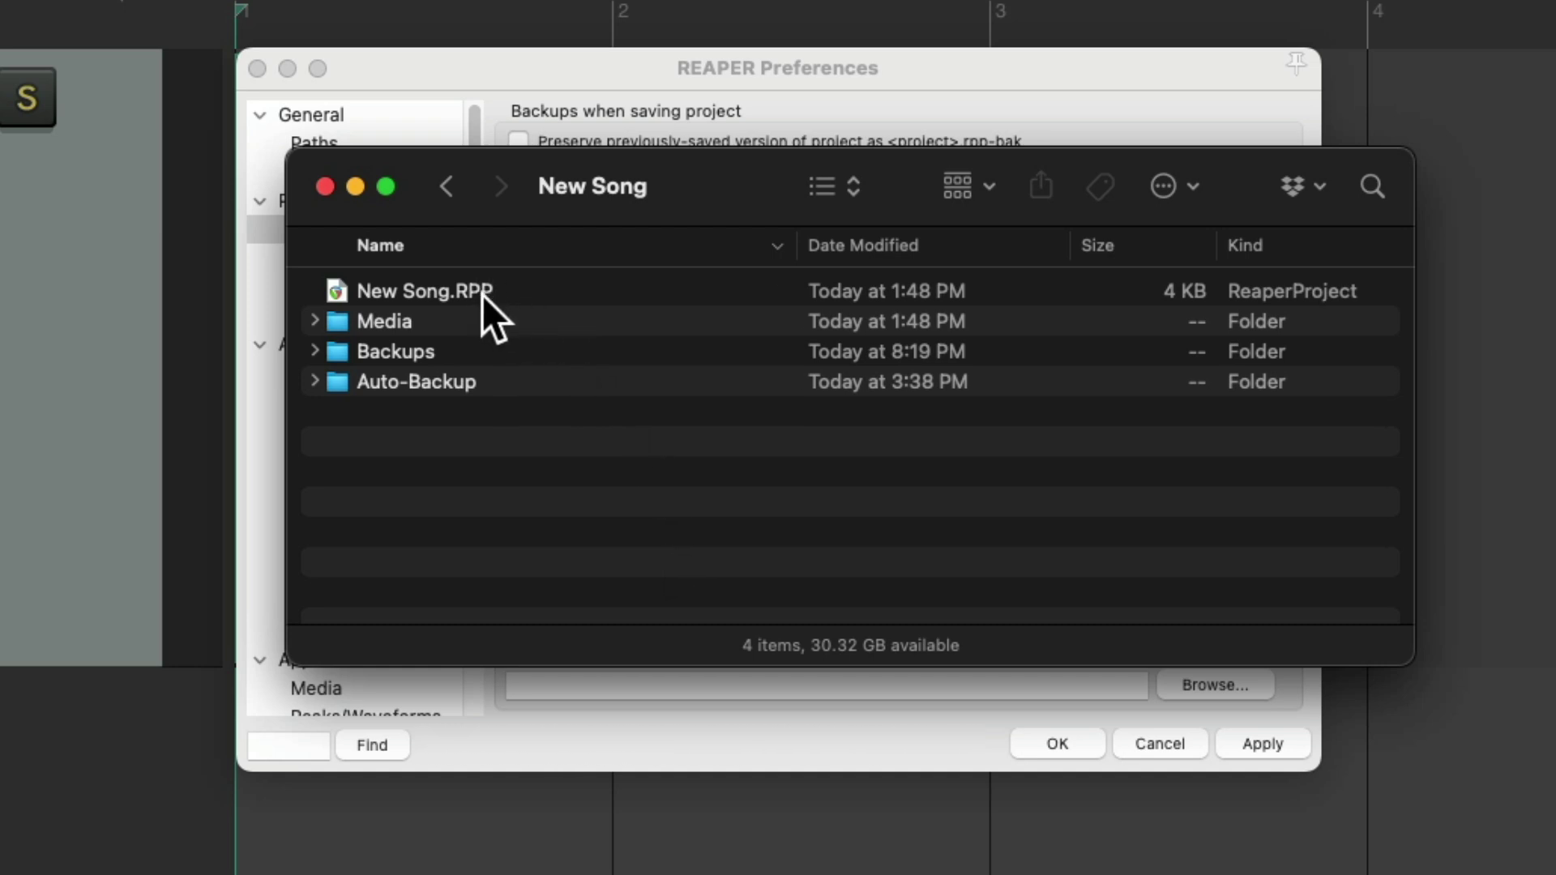
left_click(313, 322)
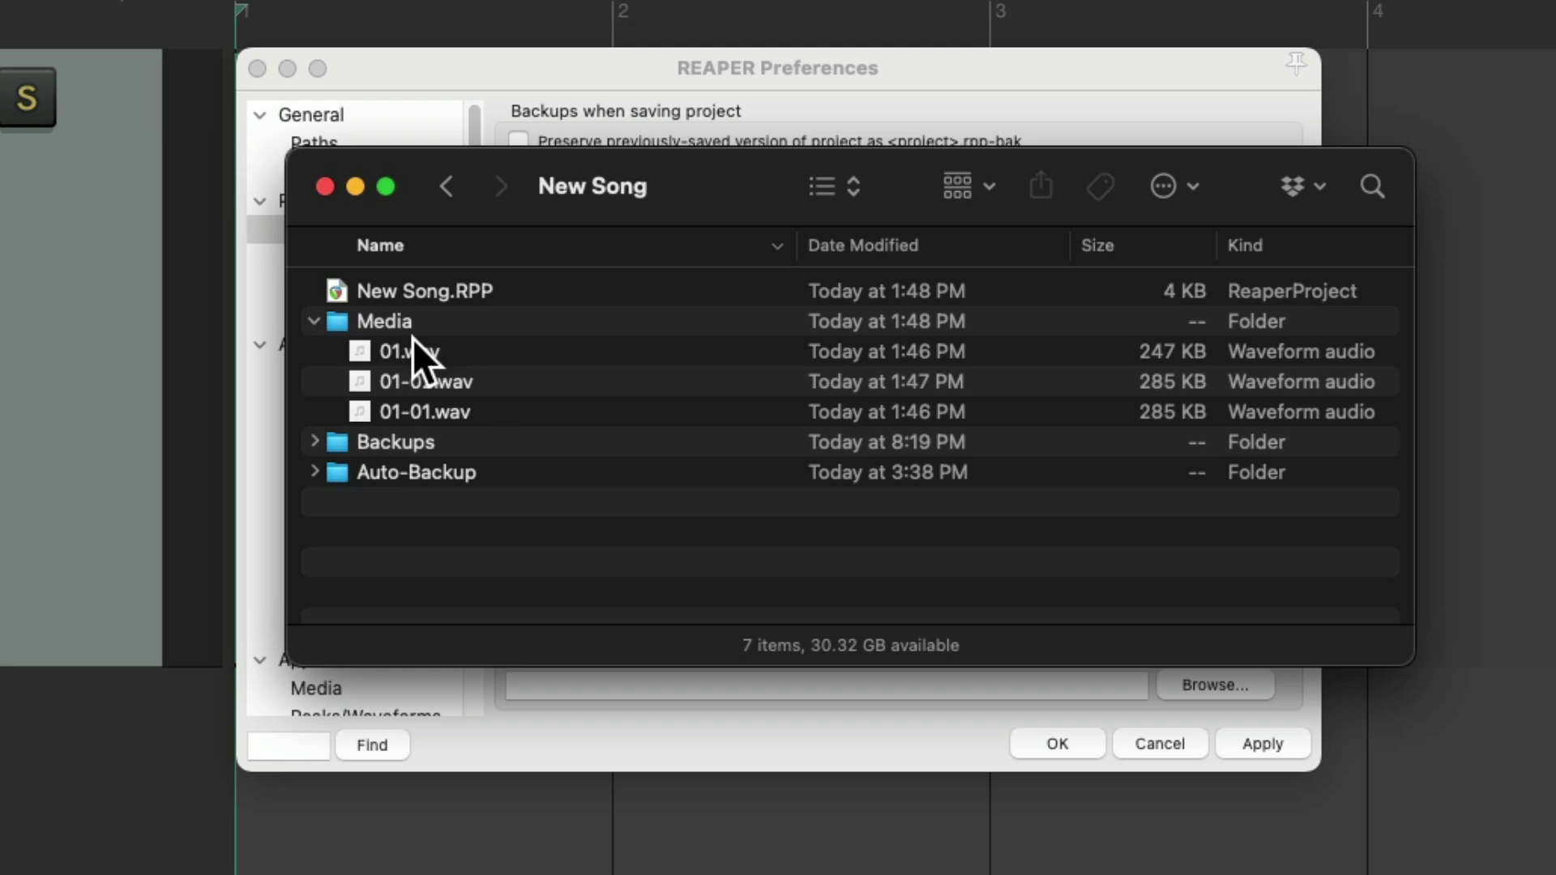
left_click(315, 322)
left_click(314, 351)
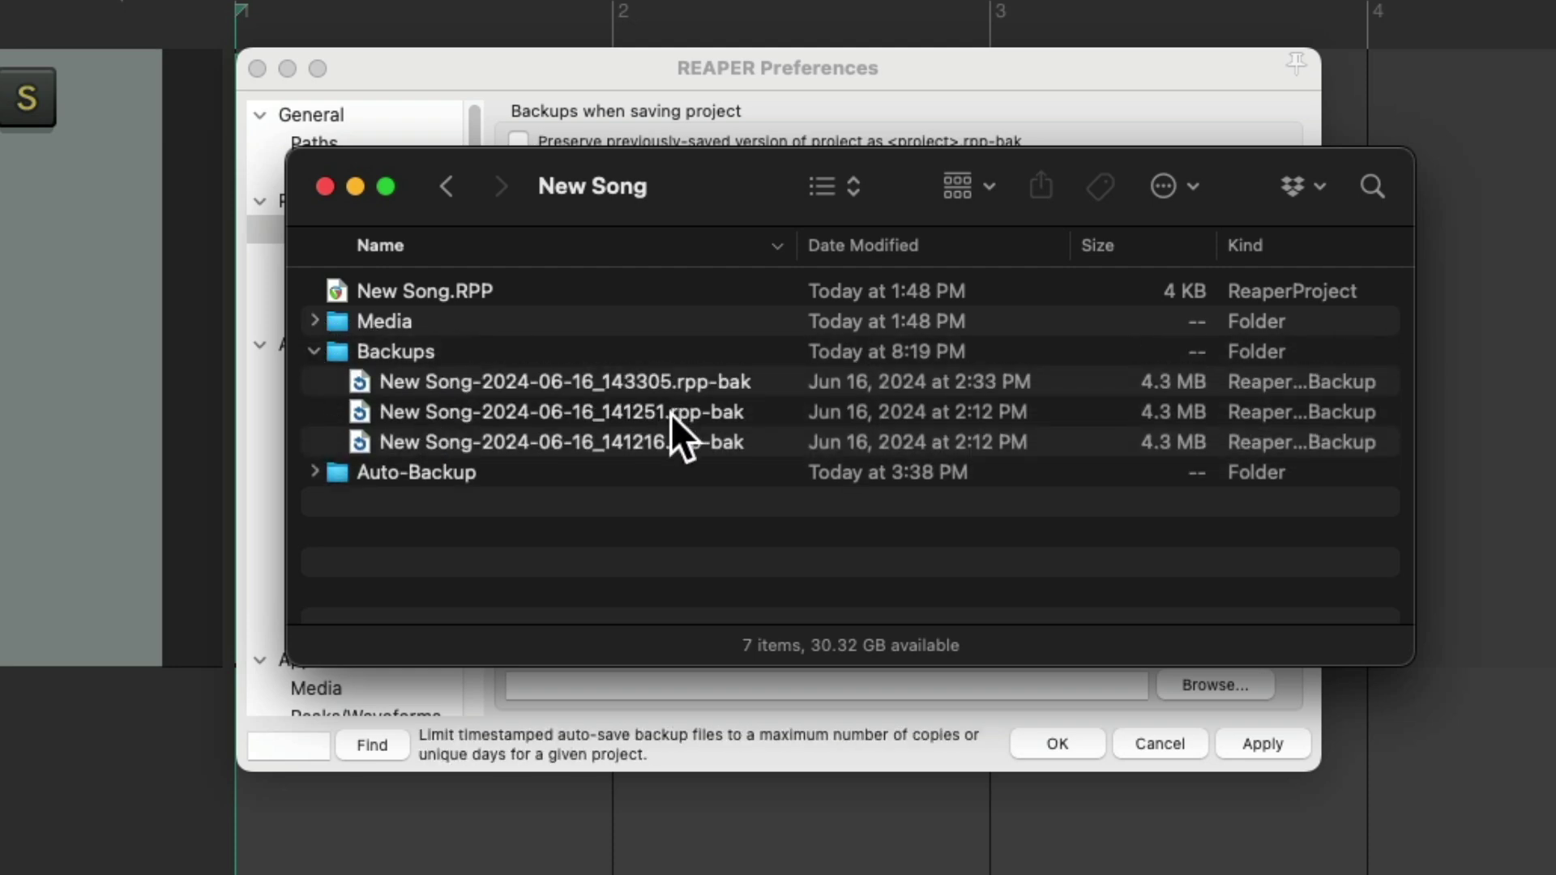
left_click(314, 352)
left_click(314, 382)
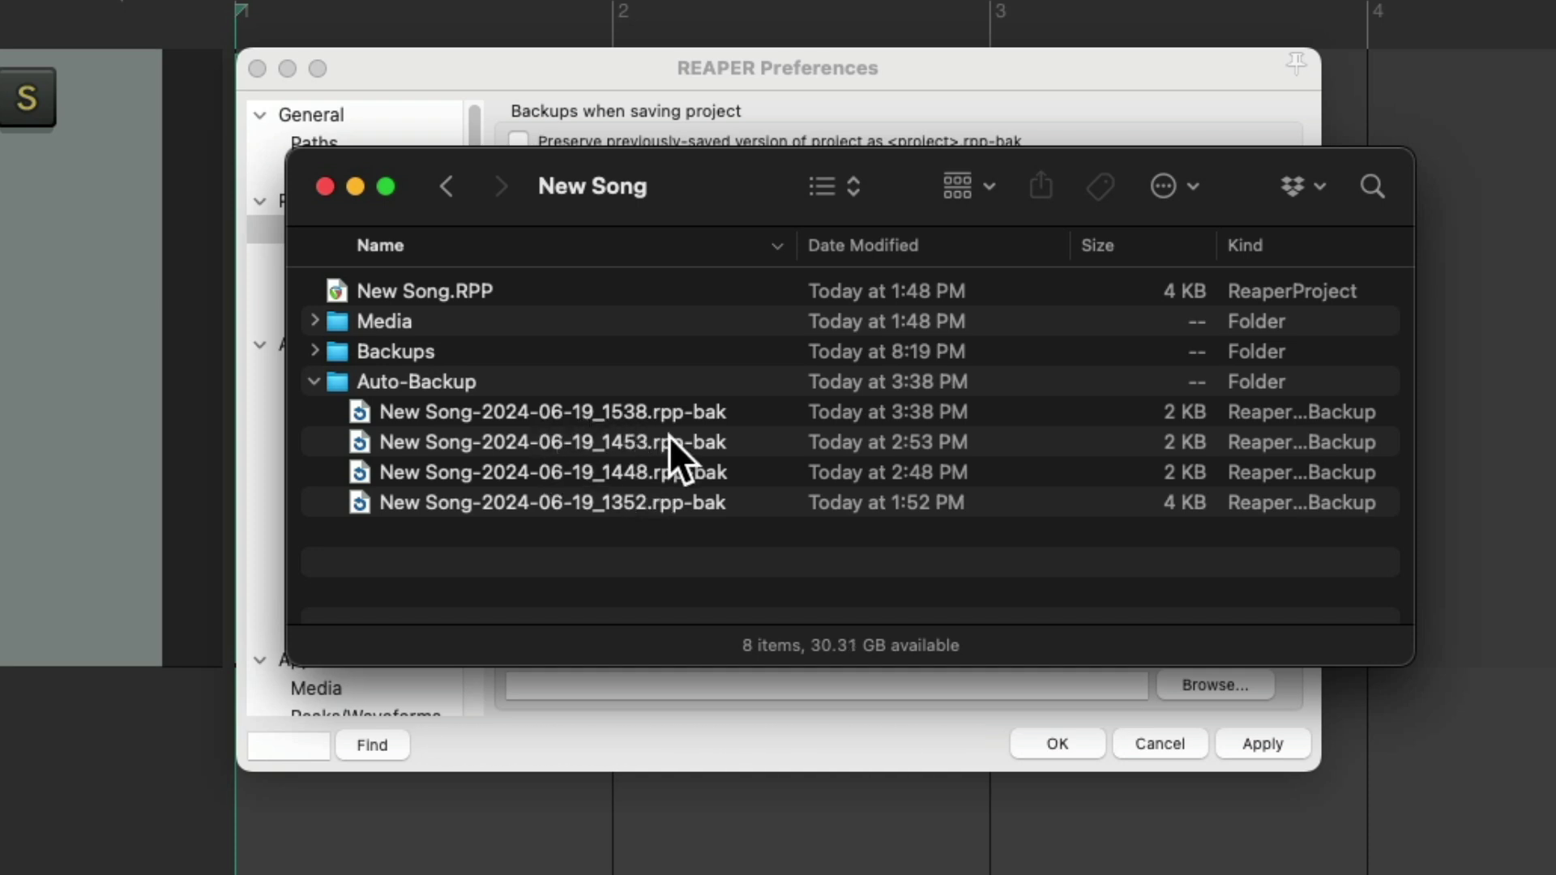
left_click(315, 381)
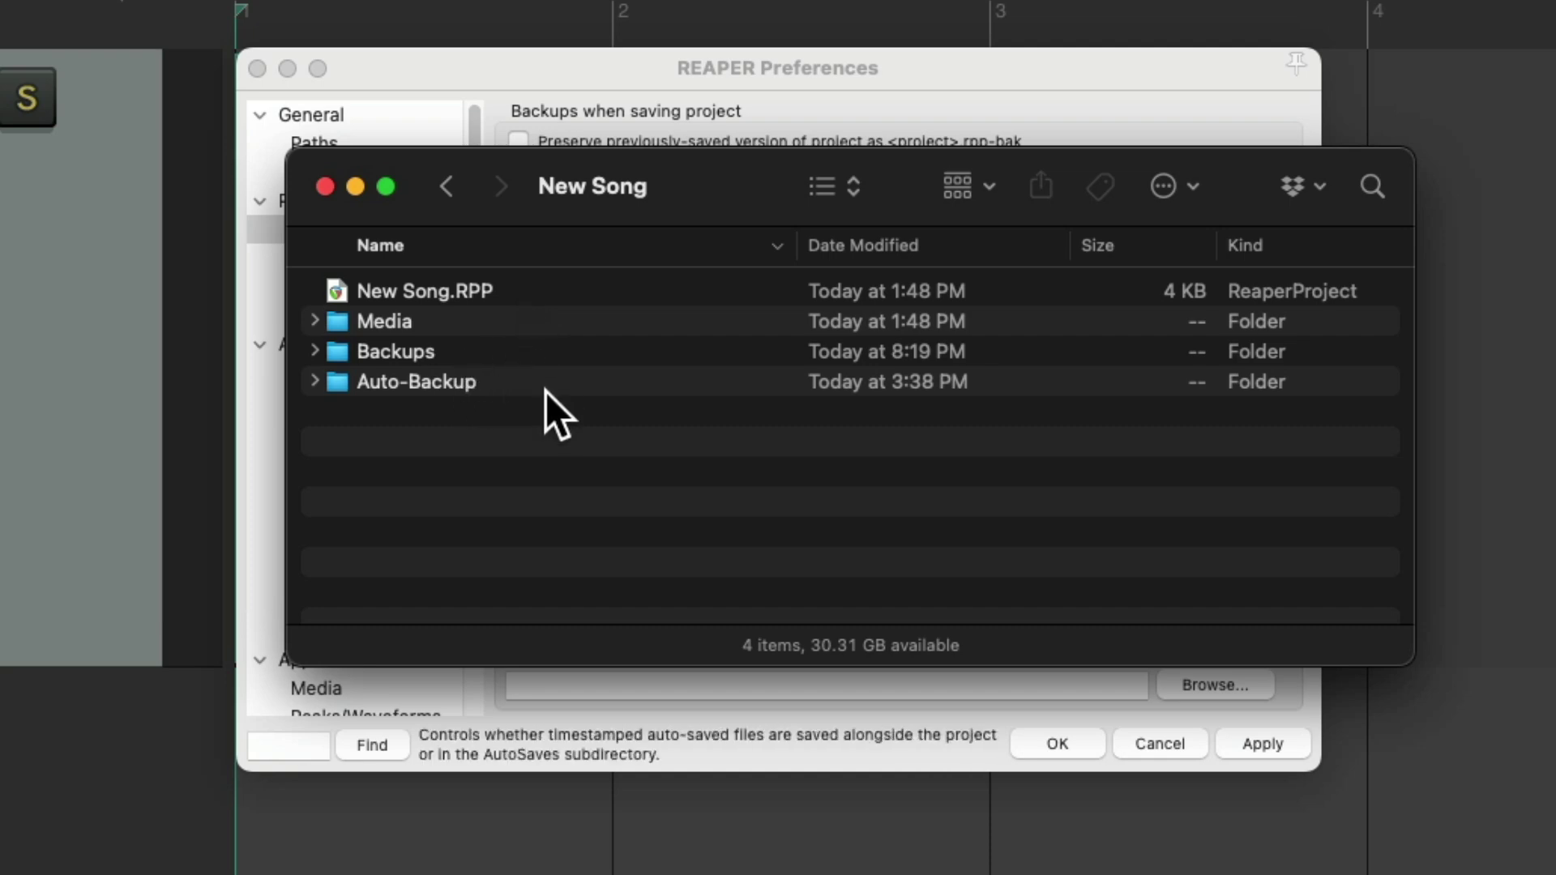
key("super+Tab")
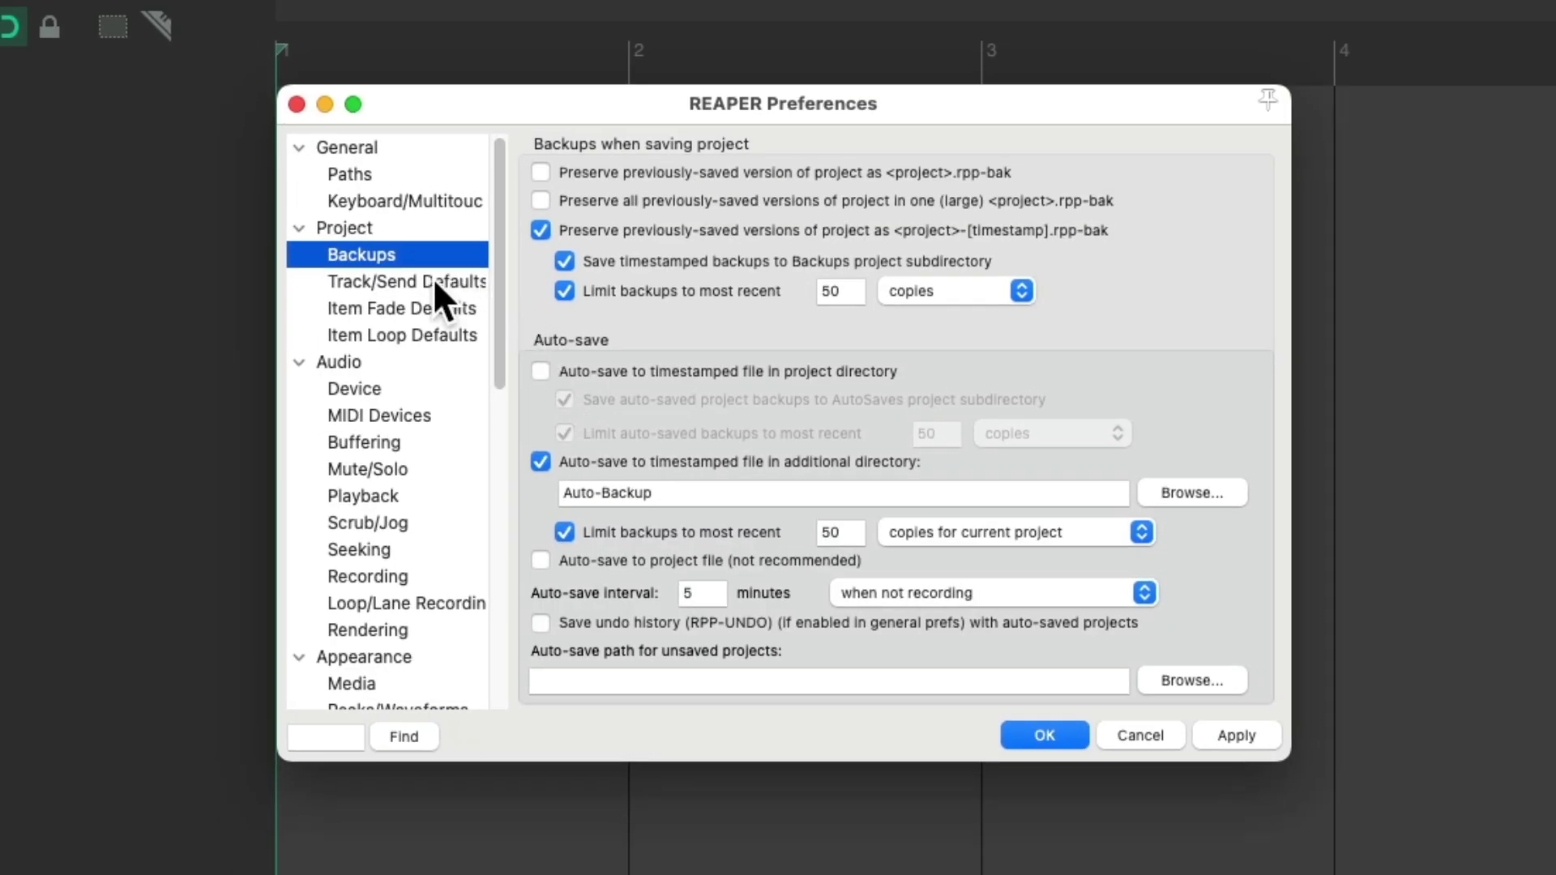
Show the Track/Send Defaults page and add a test track to check the defaults.
left_click(433, 281)
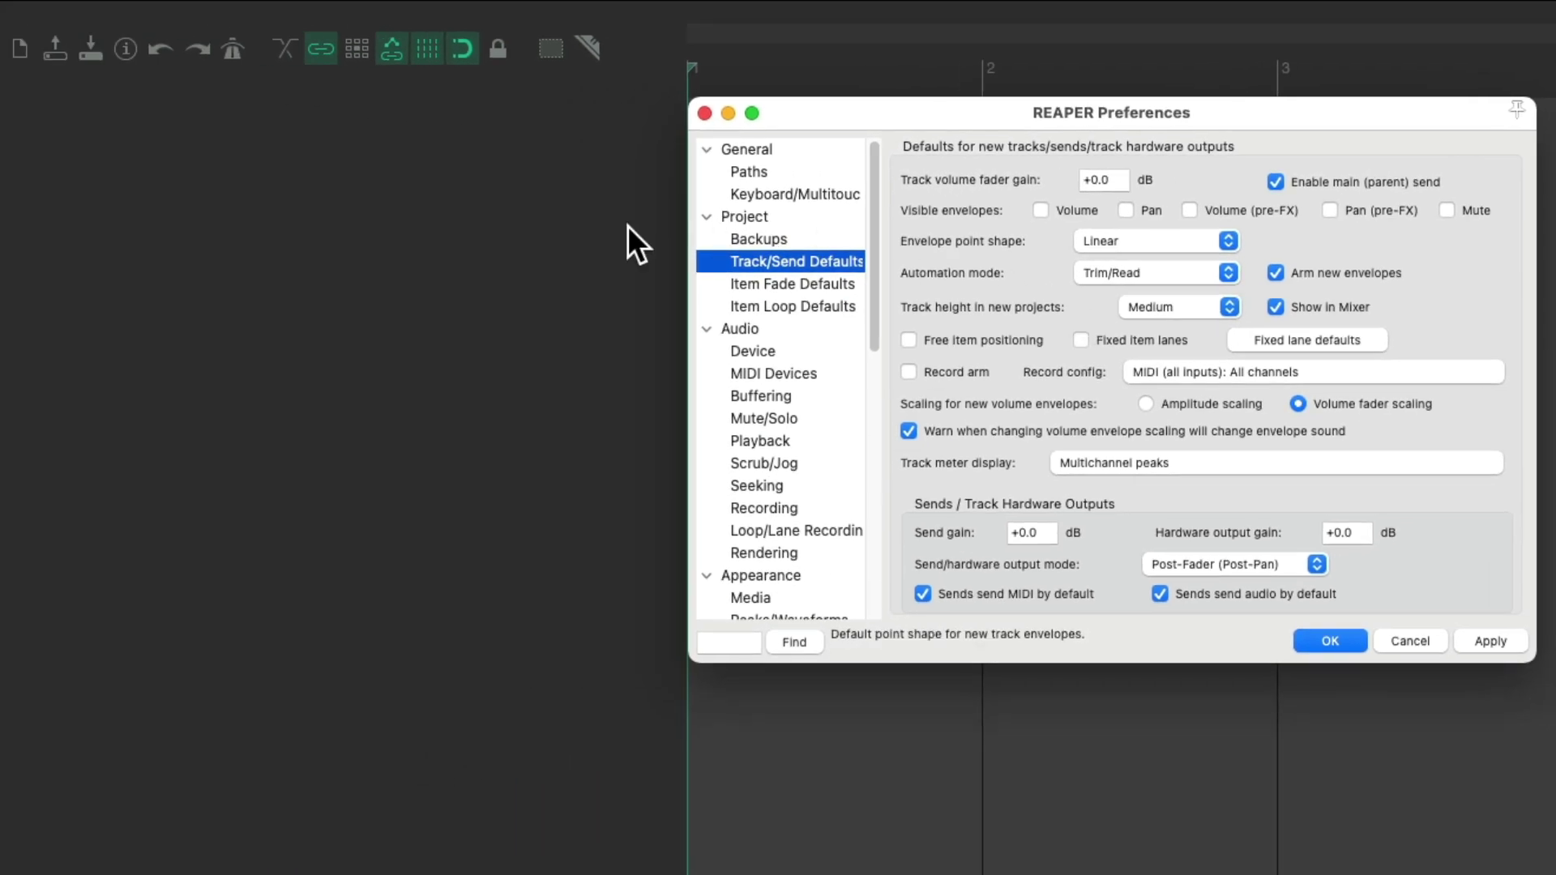
double_click(333, 260)
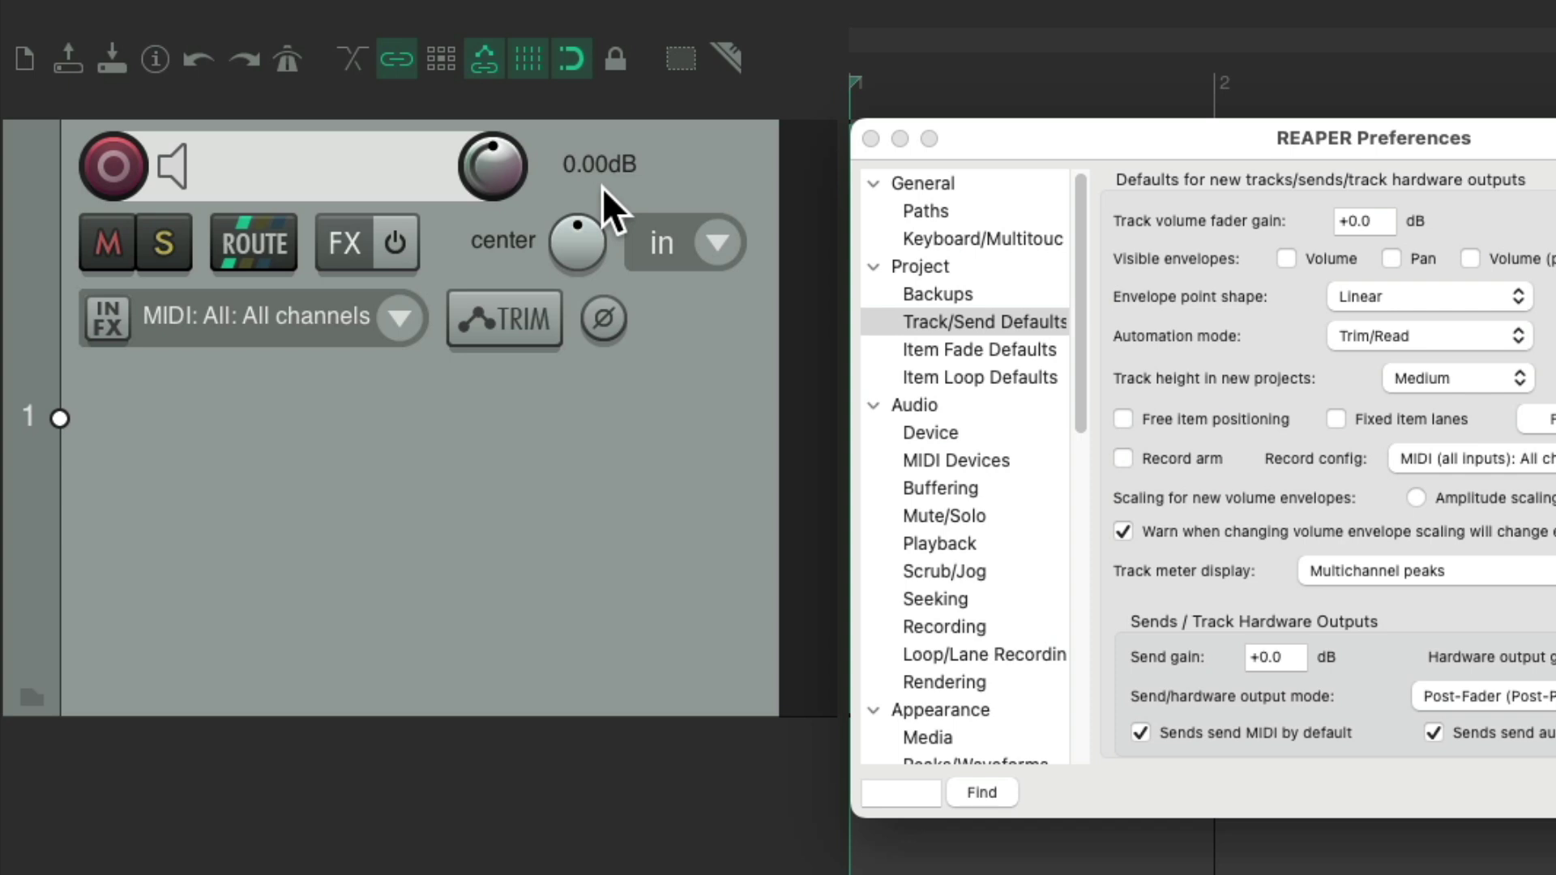
left_click(1391, 147)
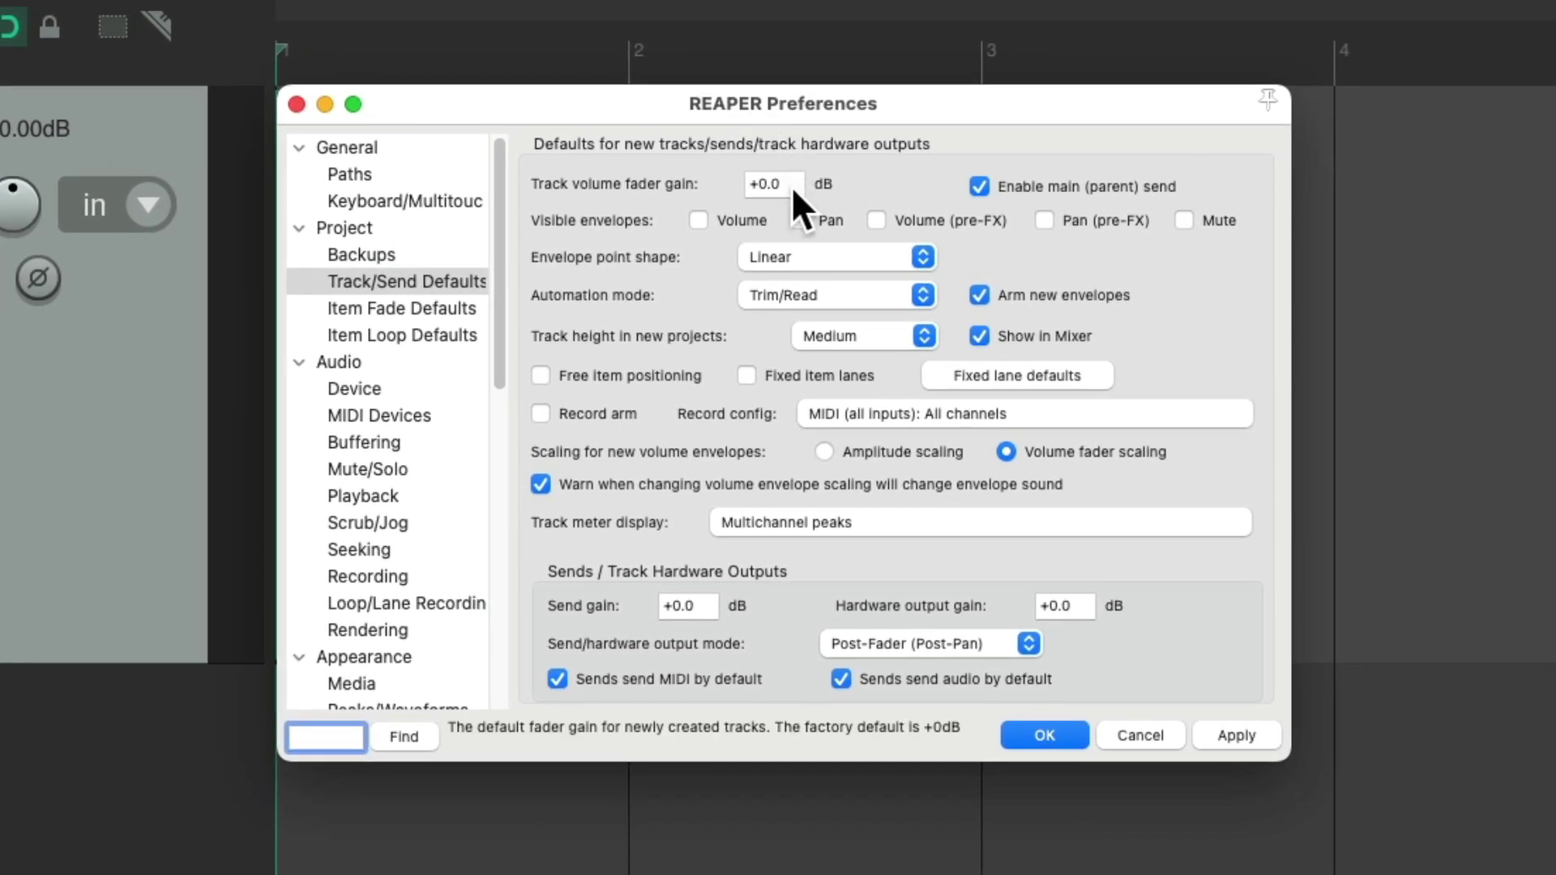
Test a -6 dB default fader gain on a new track, then set it back to +0.0 dB.
left_click(1379, 222)
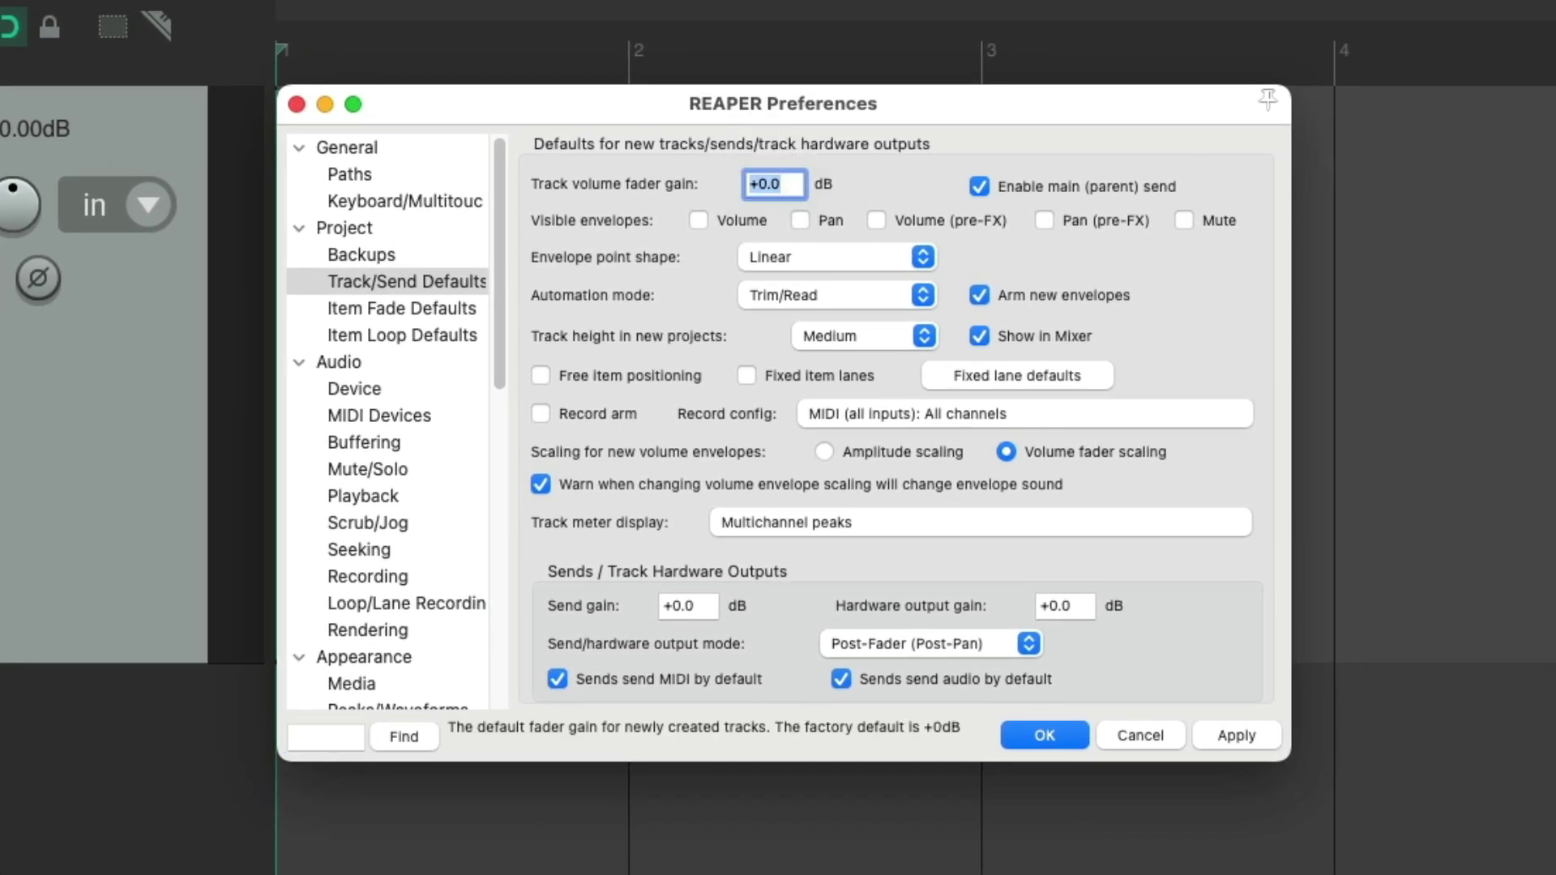
type("-6")
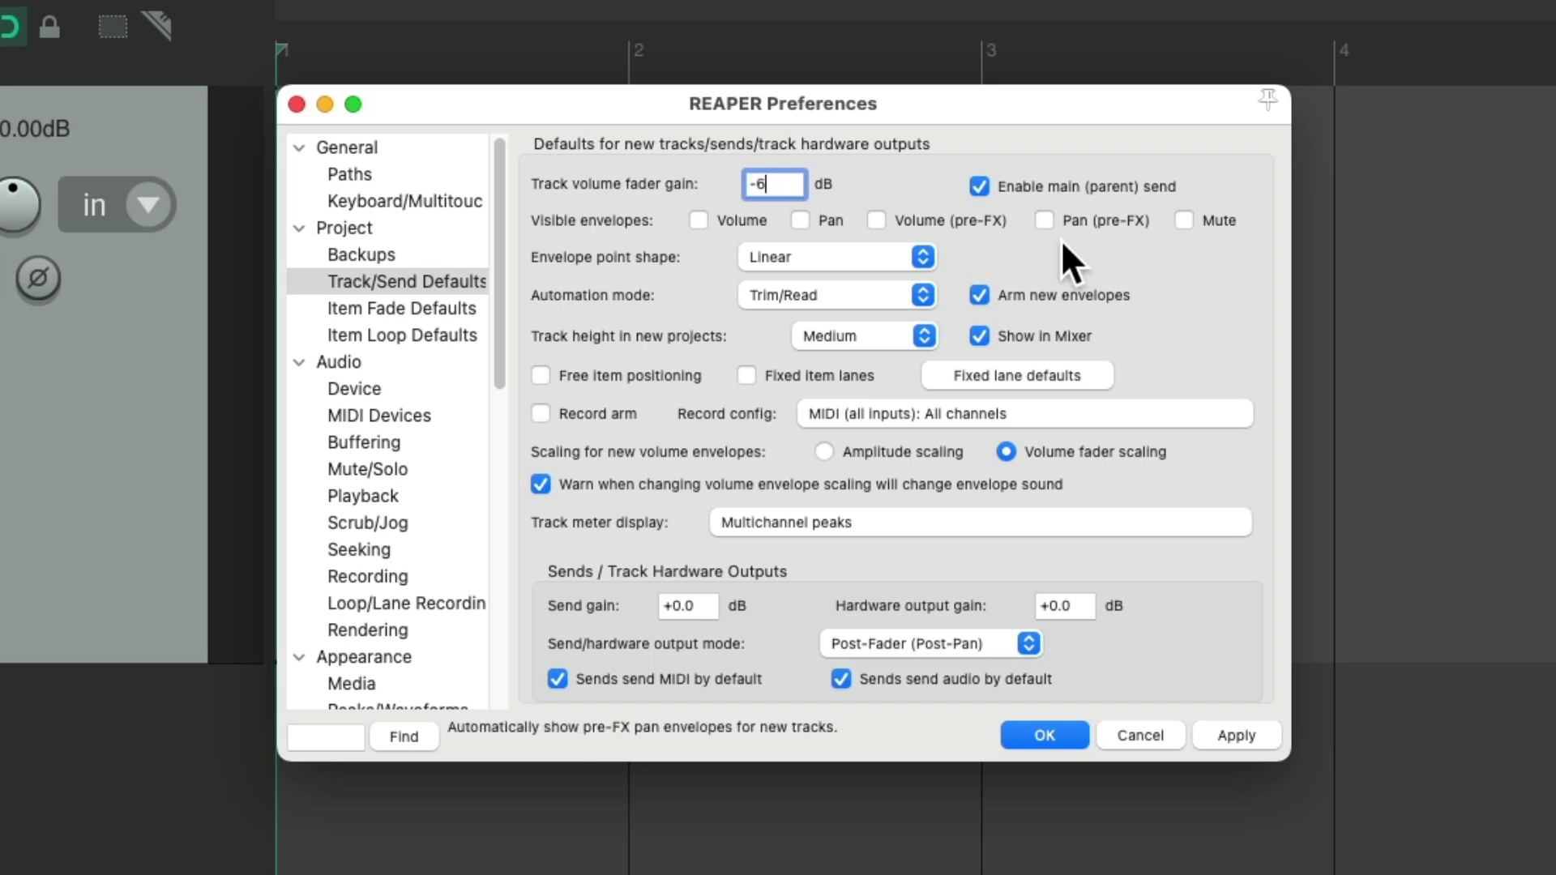
left_click(1229, 734)
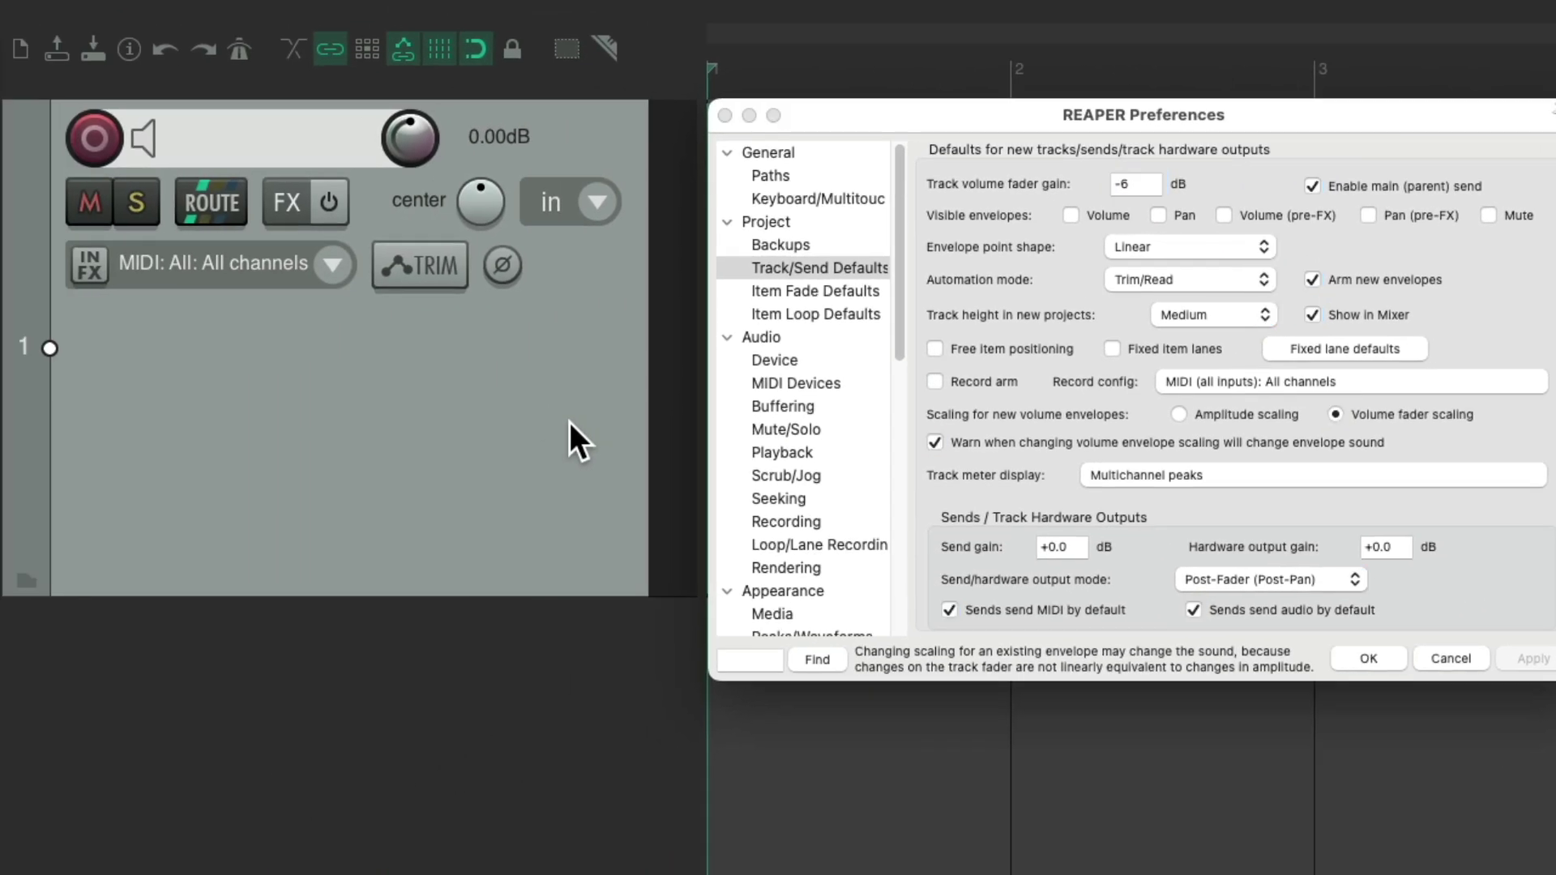
key("Delete")
double_click(468, 392)
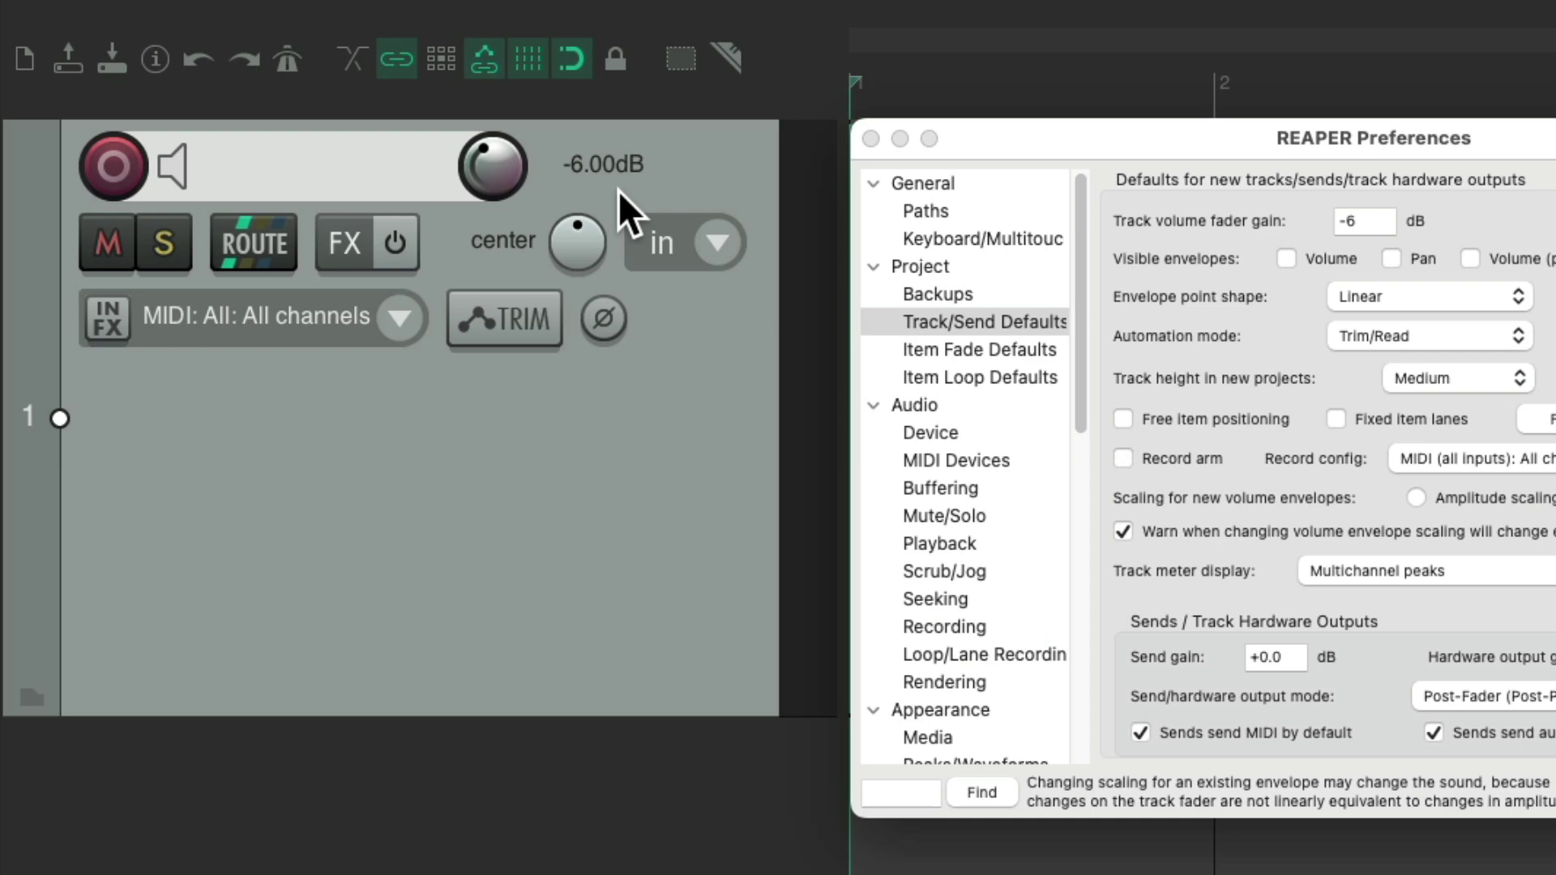
left_click(1351, 226)
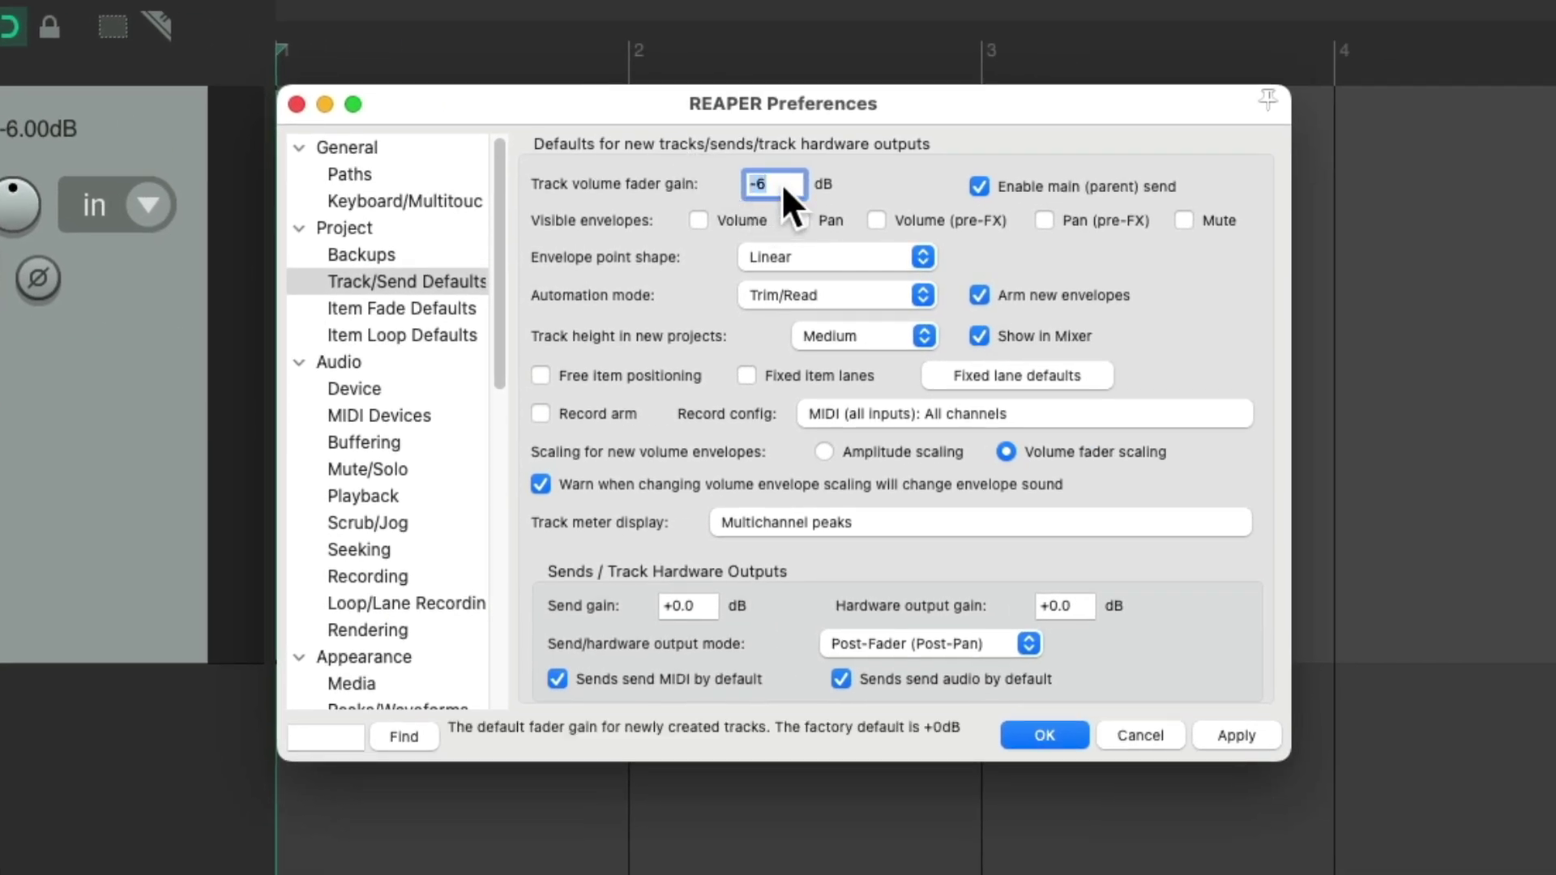
type("+0.0")
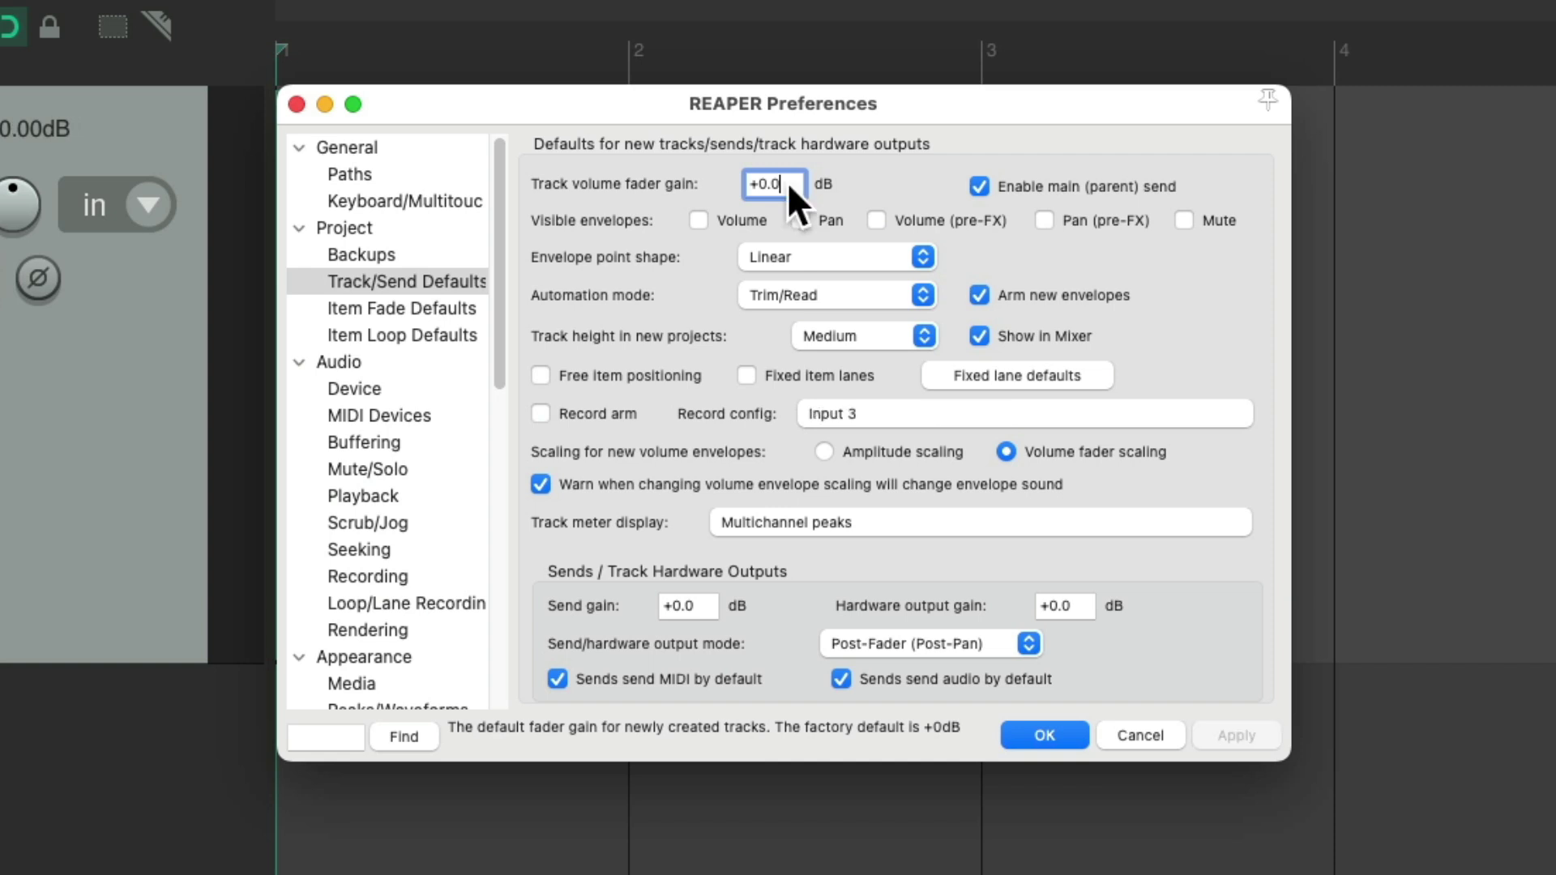
Turn on Record arm in the new-track defaults and apply it.
left_click(540, 414)
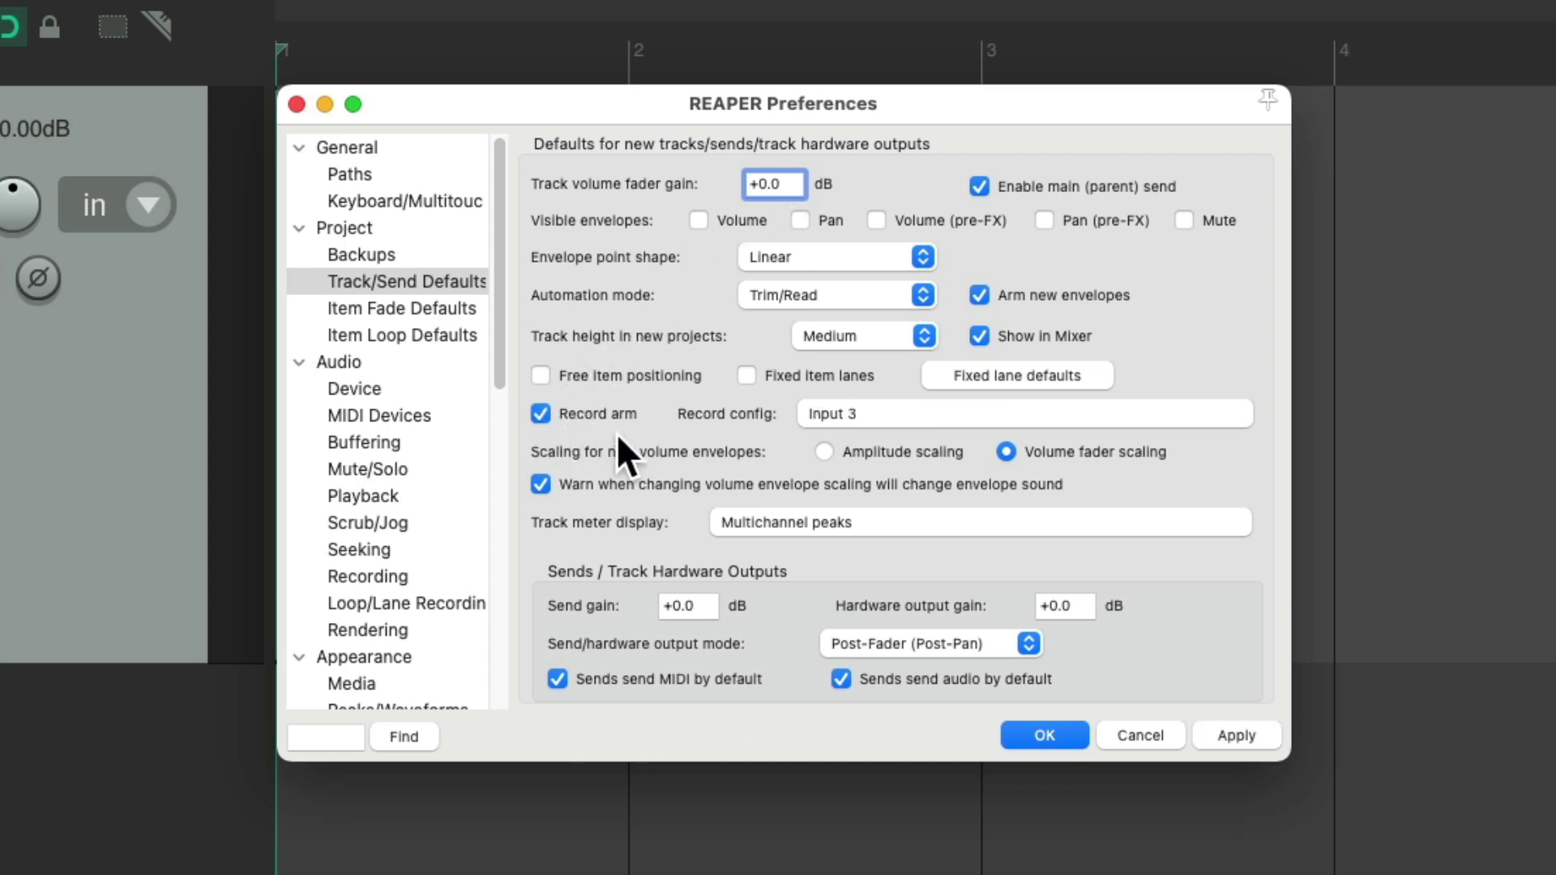
left_click(1237, 733)
left_click(558, 406)
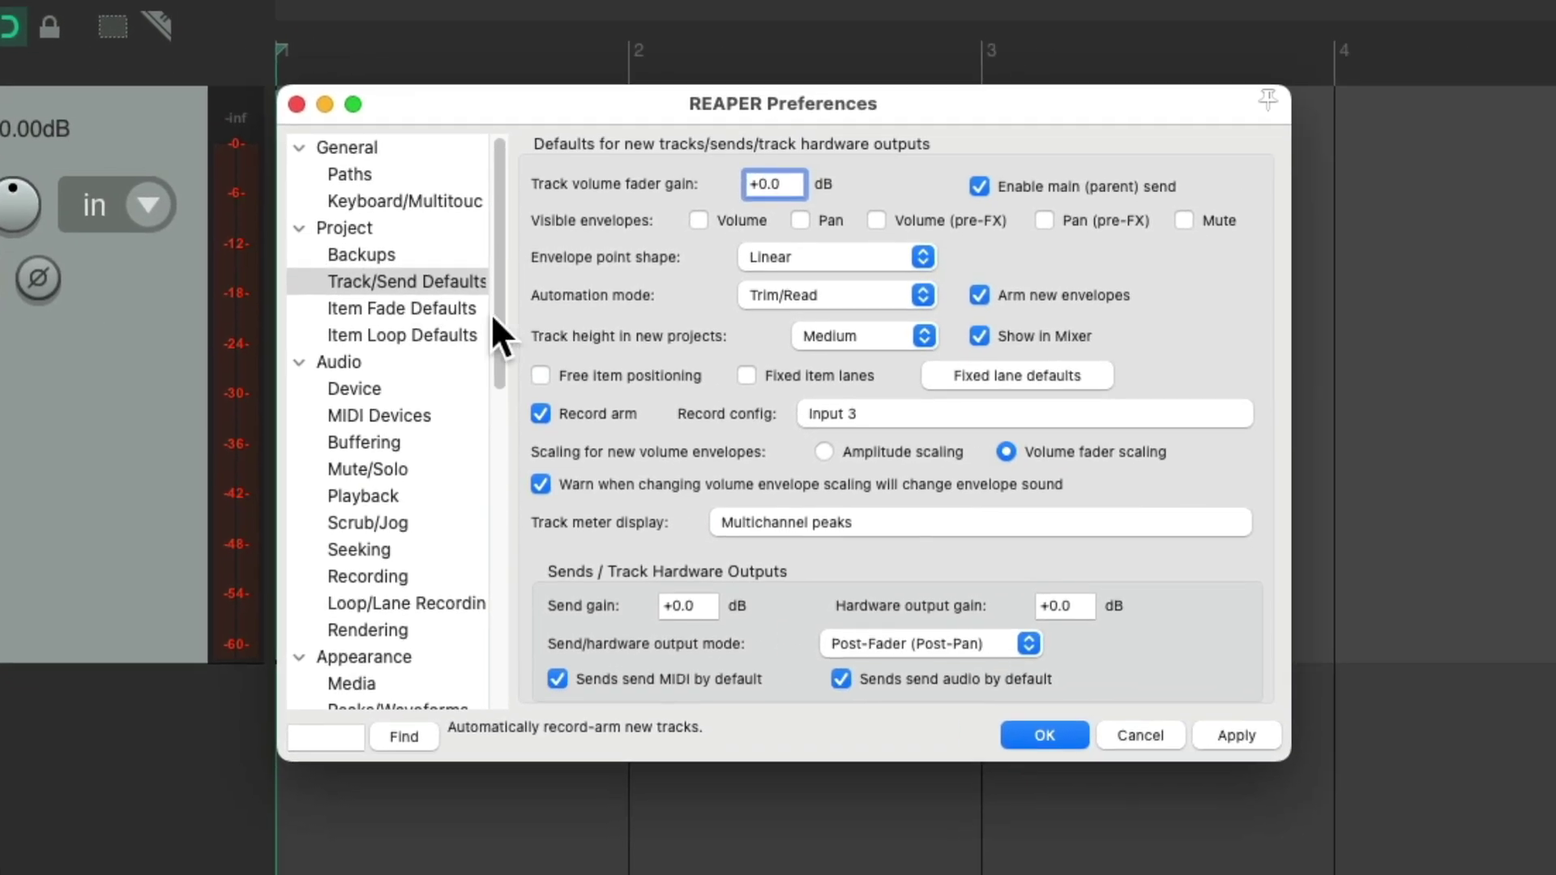
left_click(1122, 459)
left_click(541, 414)
left_click(897, 415)
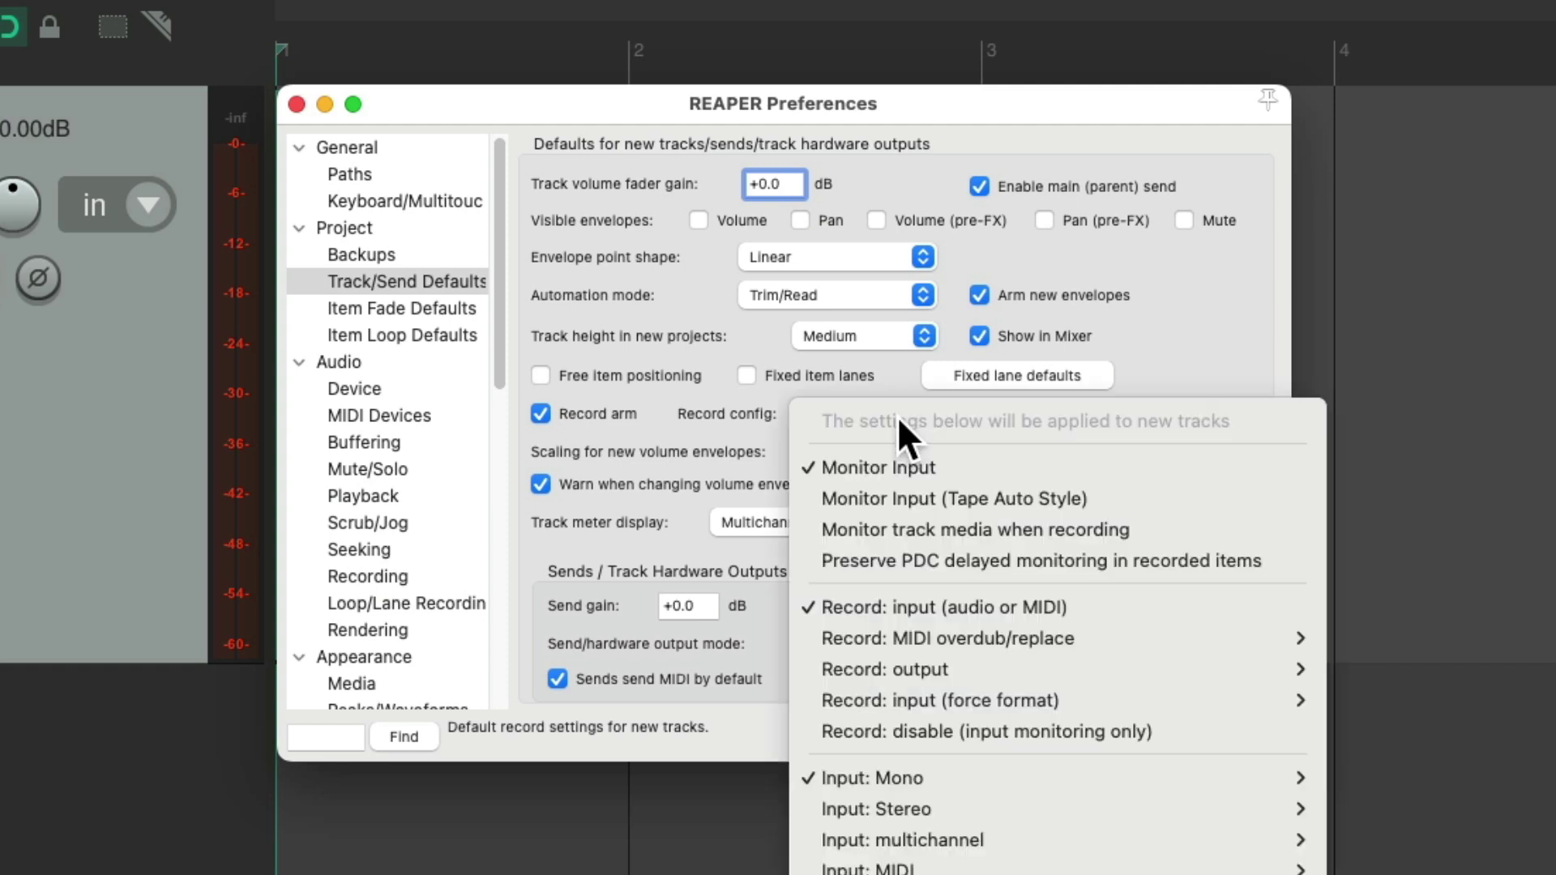
Uncheck Monitor Input for new tracks, apply, and toggle input monitoring on track 1.
left_click(997, 467)
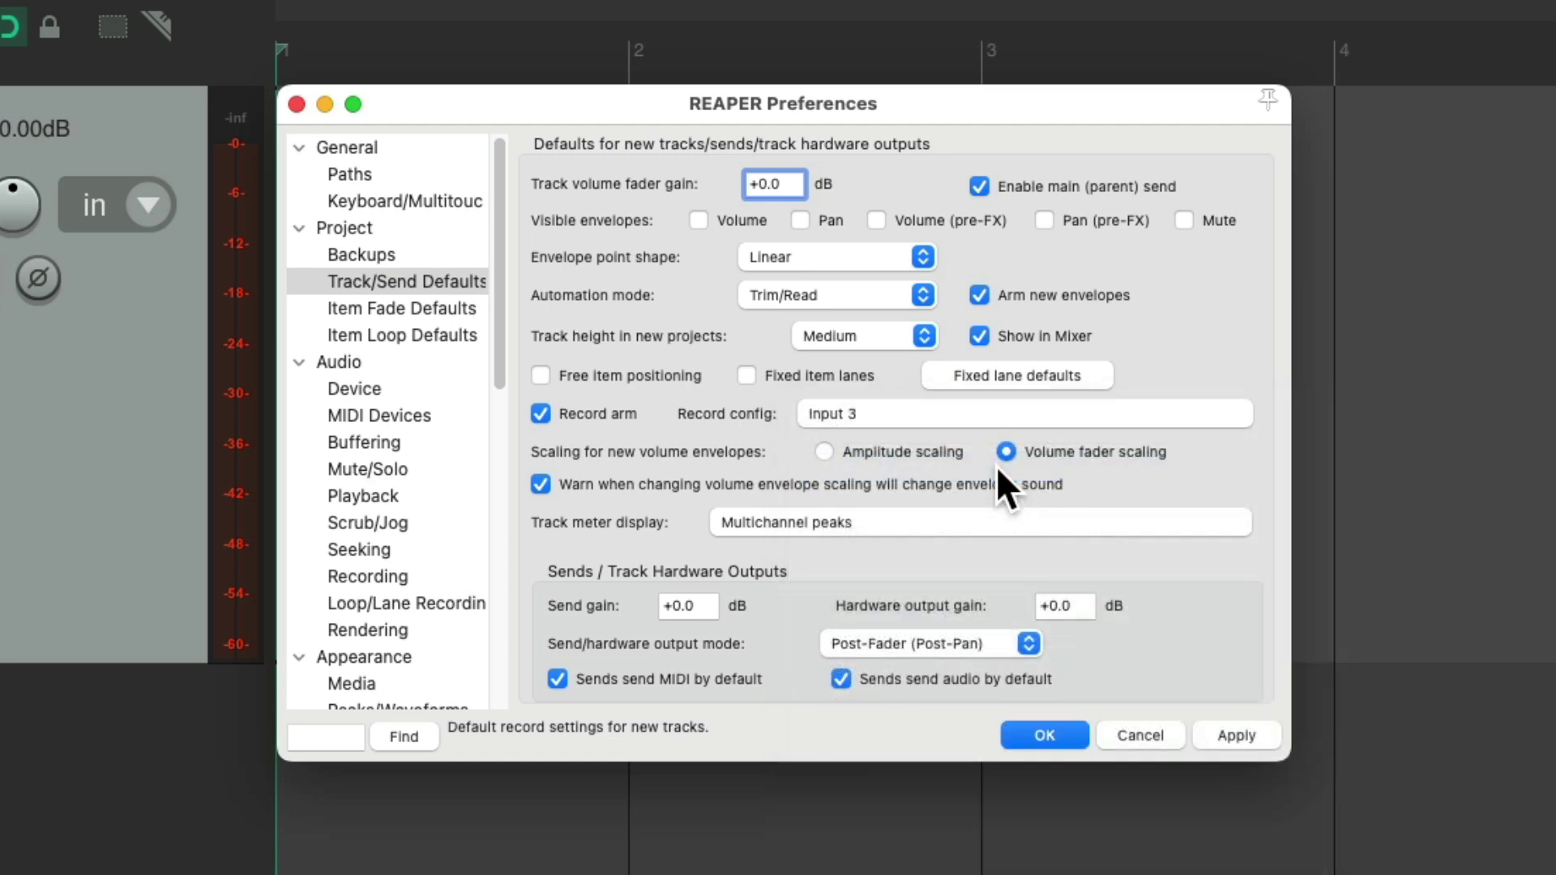
left_click(1229, 735)
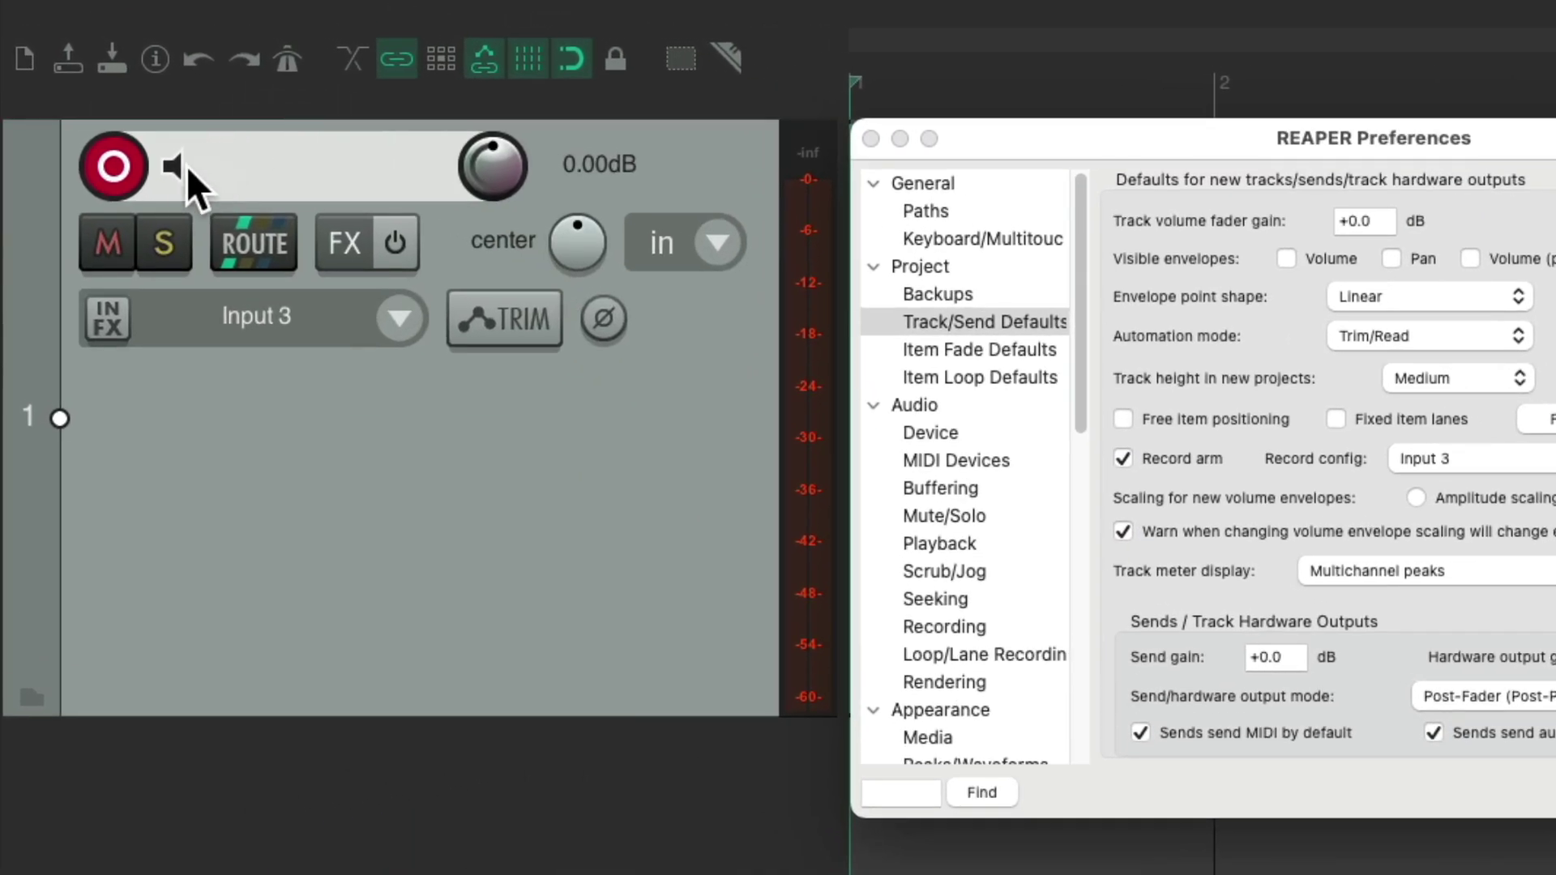
right_click(177, 172)
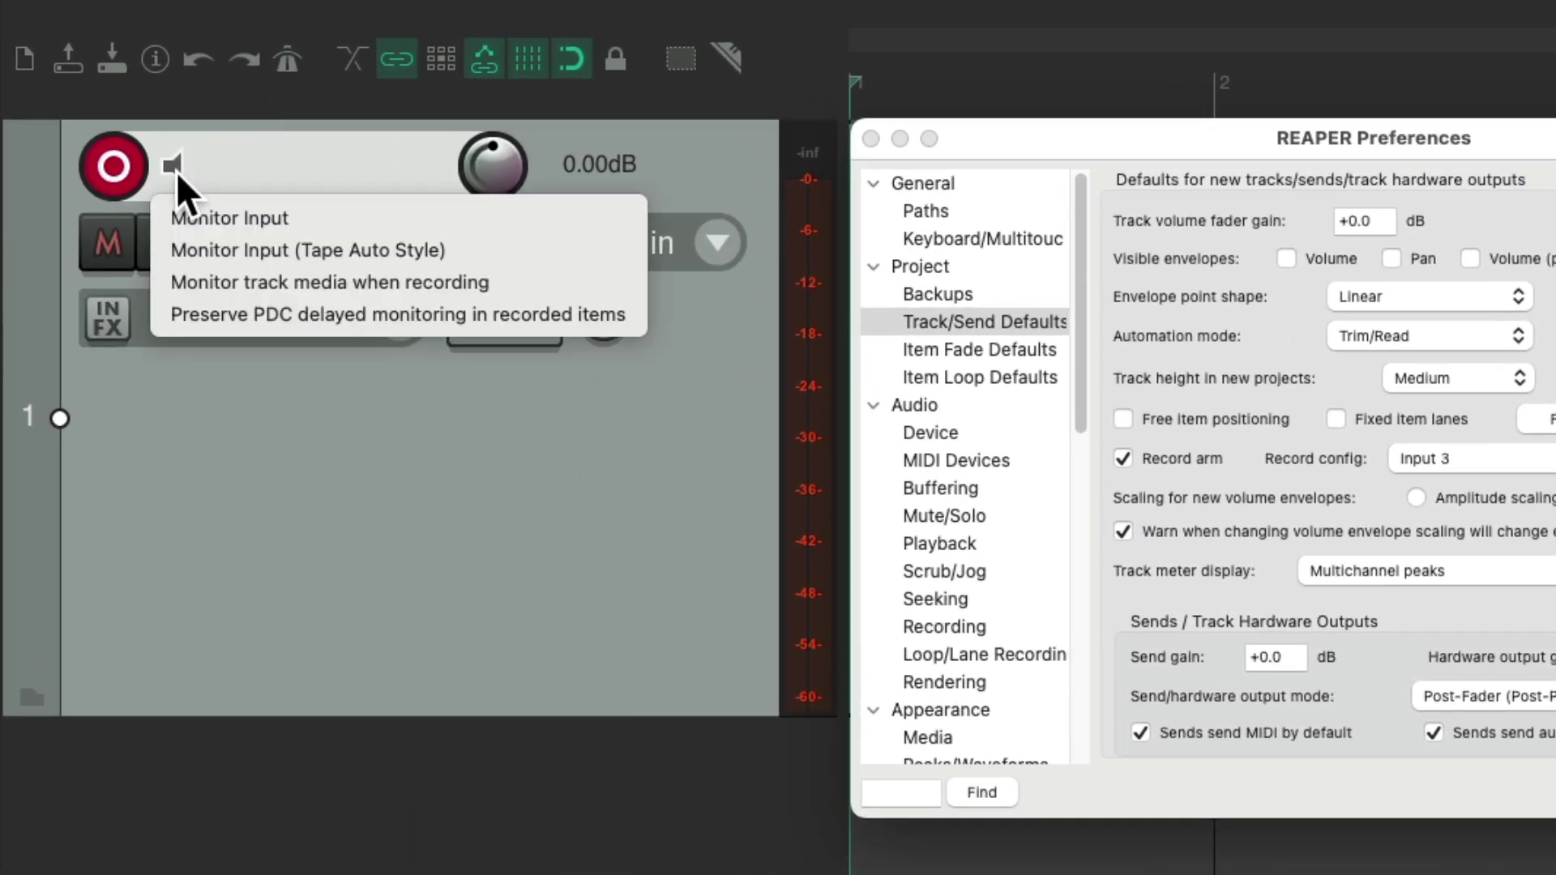
left_click(164, 217)
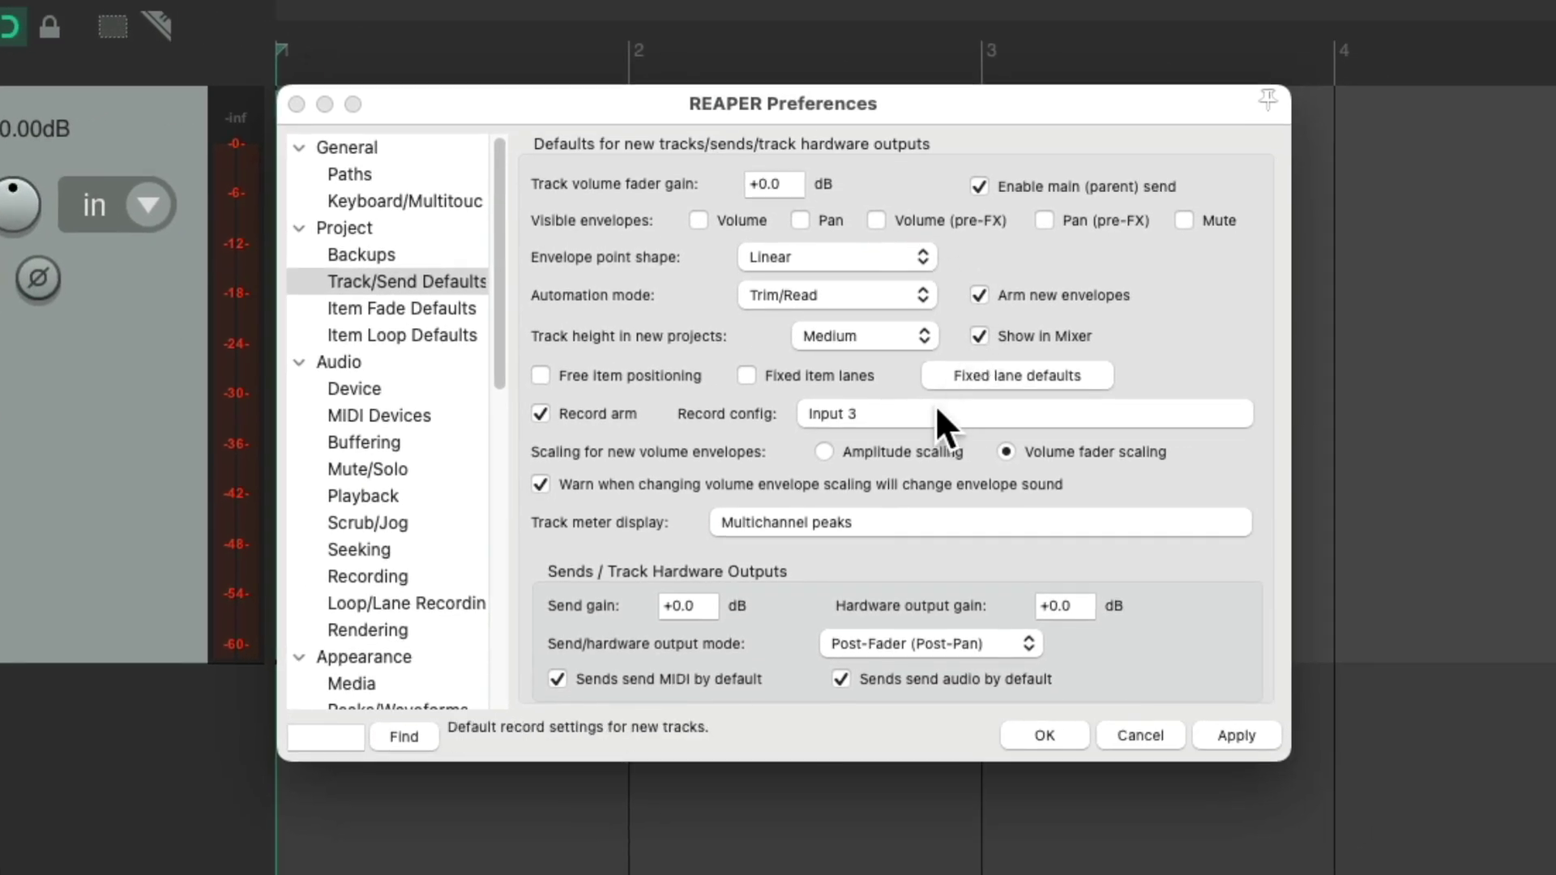
Try tape-style monitoring in the new-track record config, then turn it off again.
left_click(936, 412)
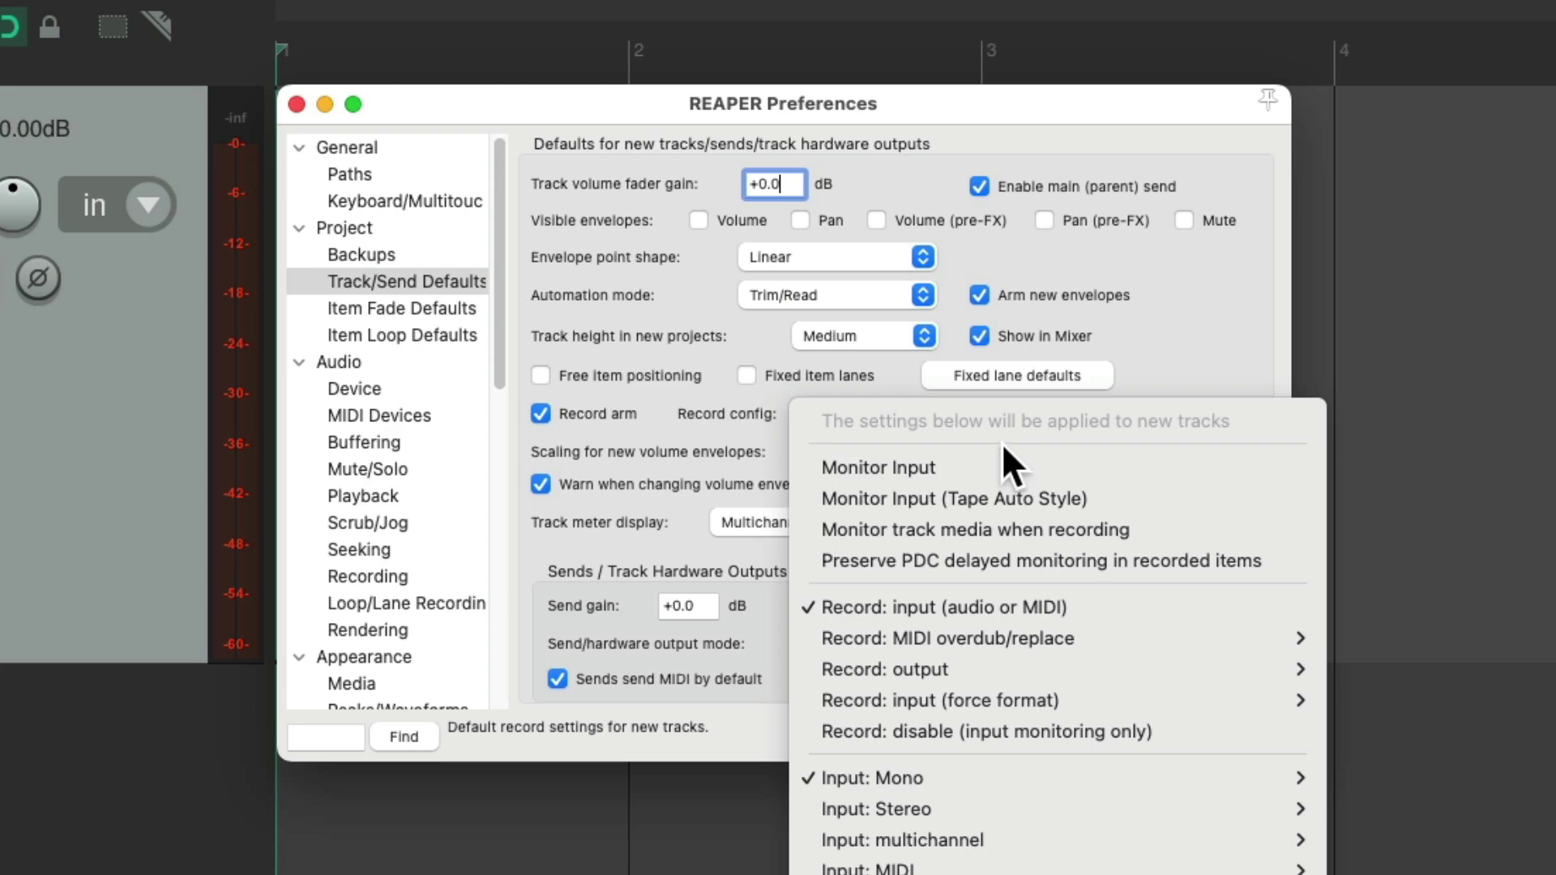
left_click(998, 462)
left_click(948, 411)
left_click(995, 498)
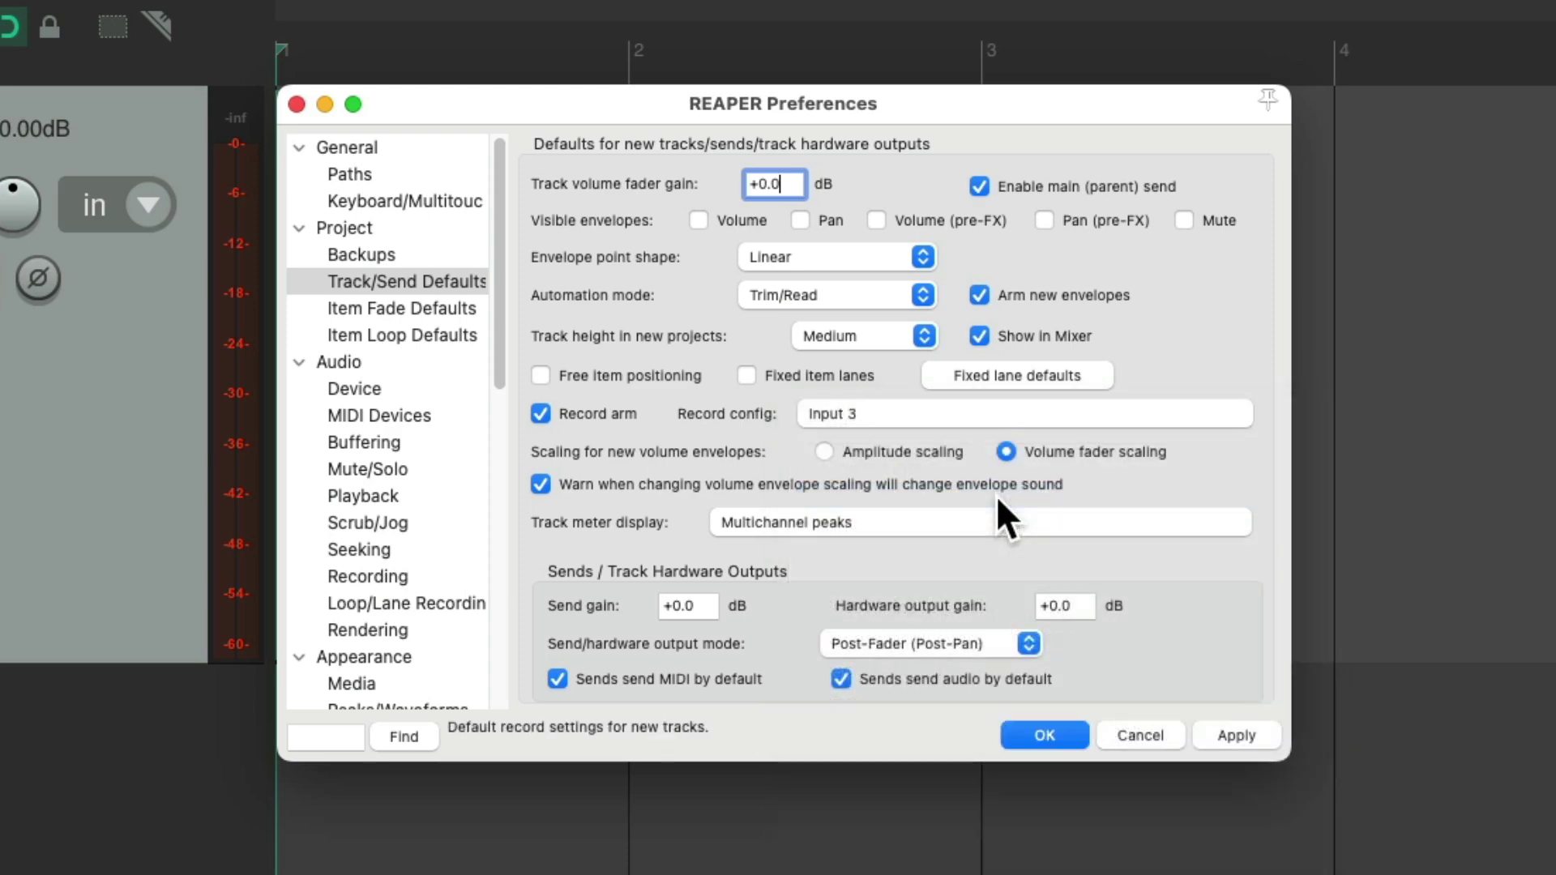
left_click(977, 417)
left_click(981, 497)
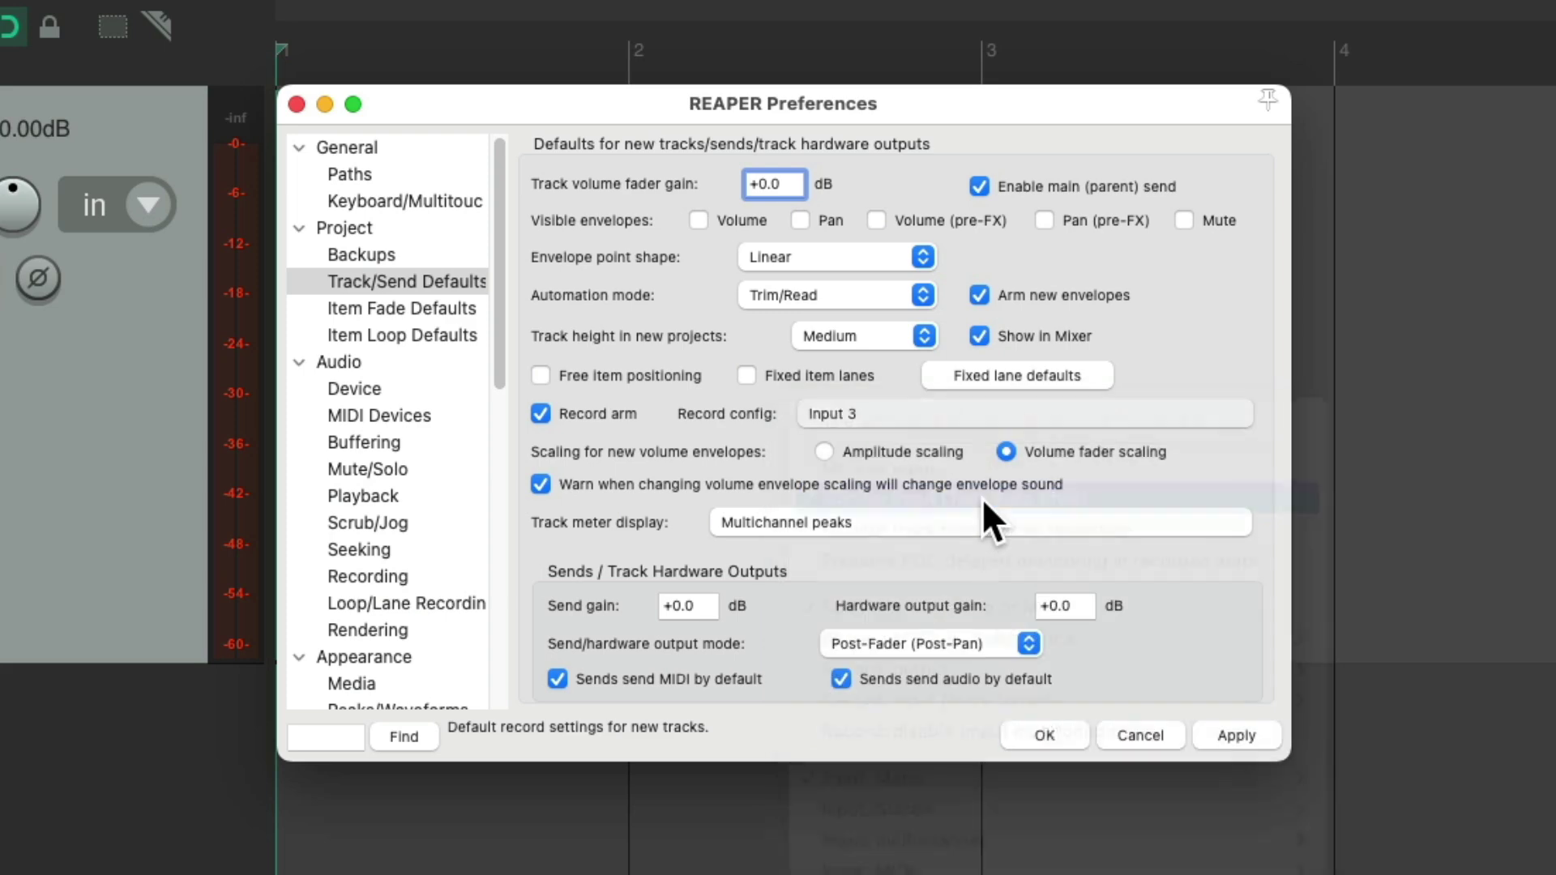
left_click(958, 416)
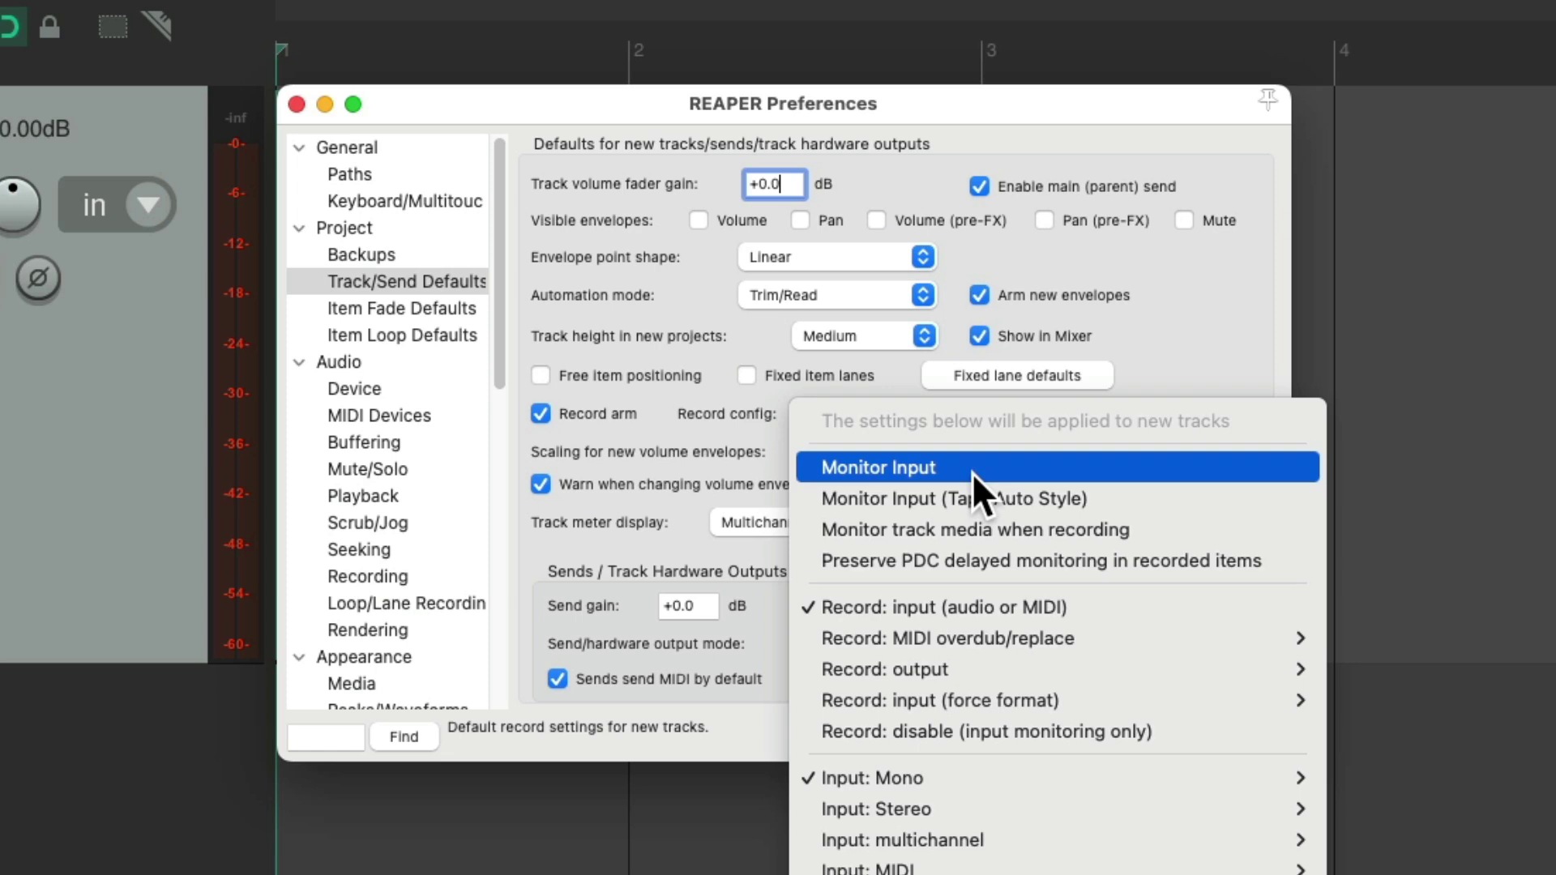
Re-enable Monitor Input and set new-track input to MIDI: USB MIDI Keyboard: All channels.
left_click(971, 473)
left_click(931, 415)
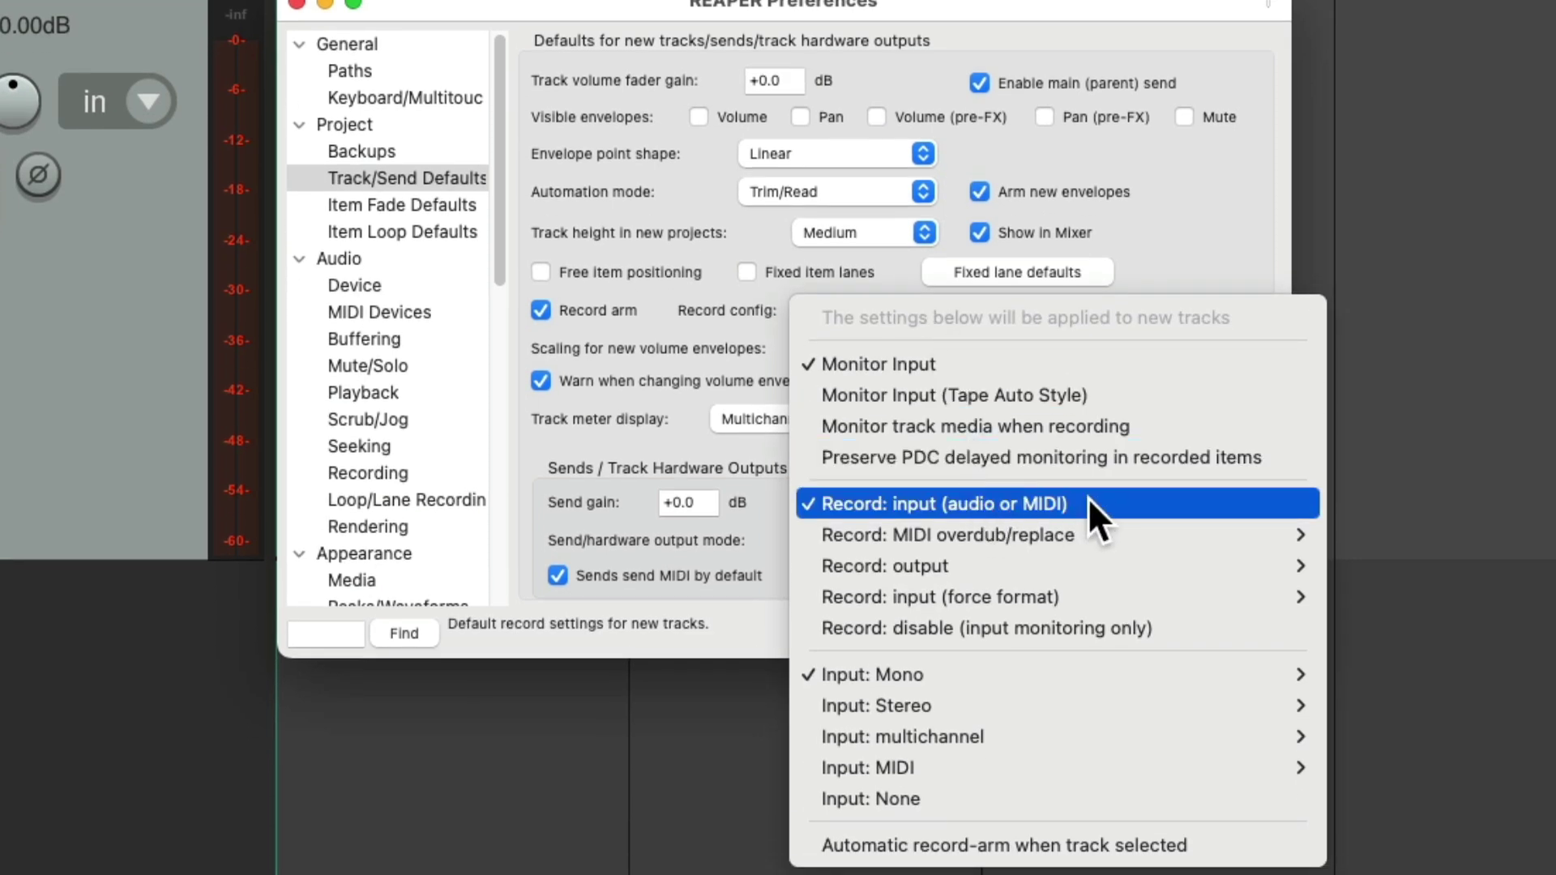
mouse_move(1114, 534)
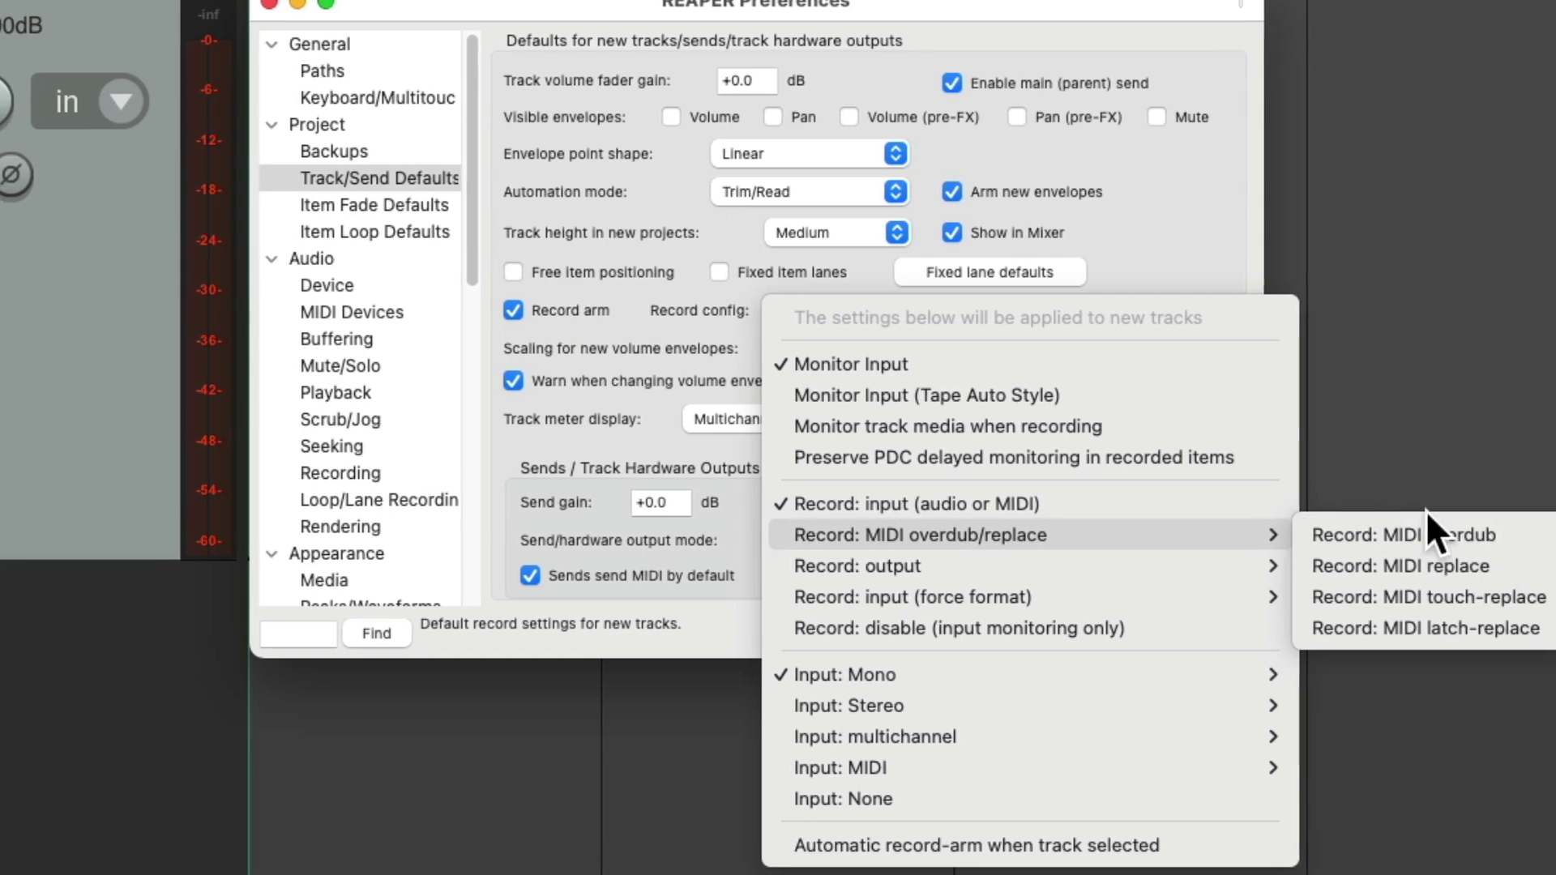
mouse_move(1065, 671)
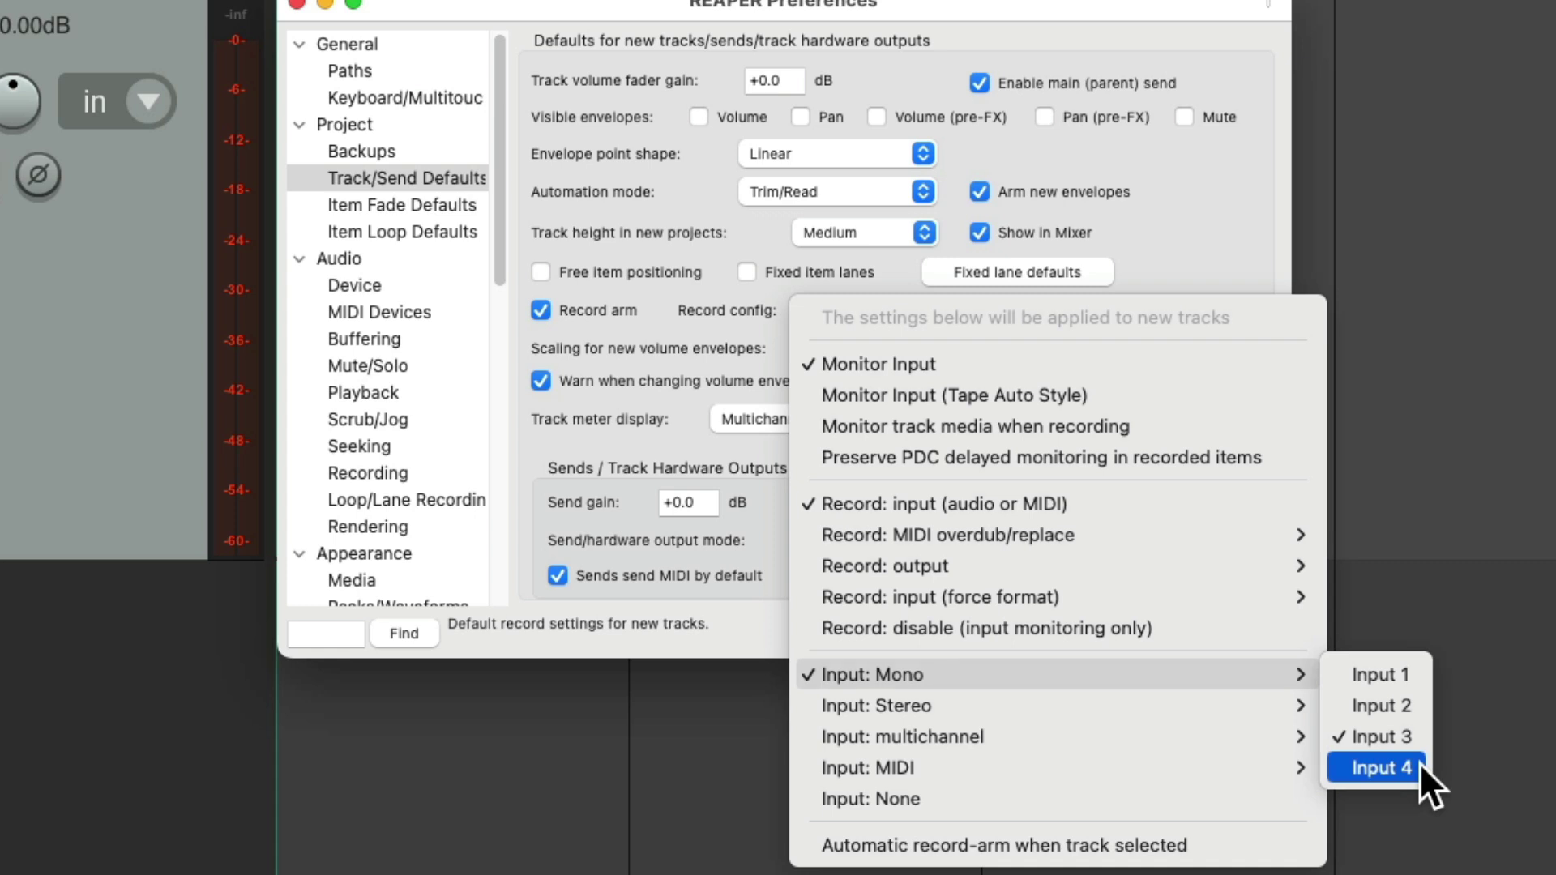
mouse_move(1072, 763)
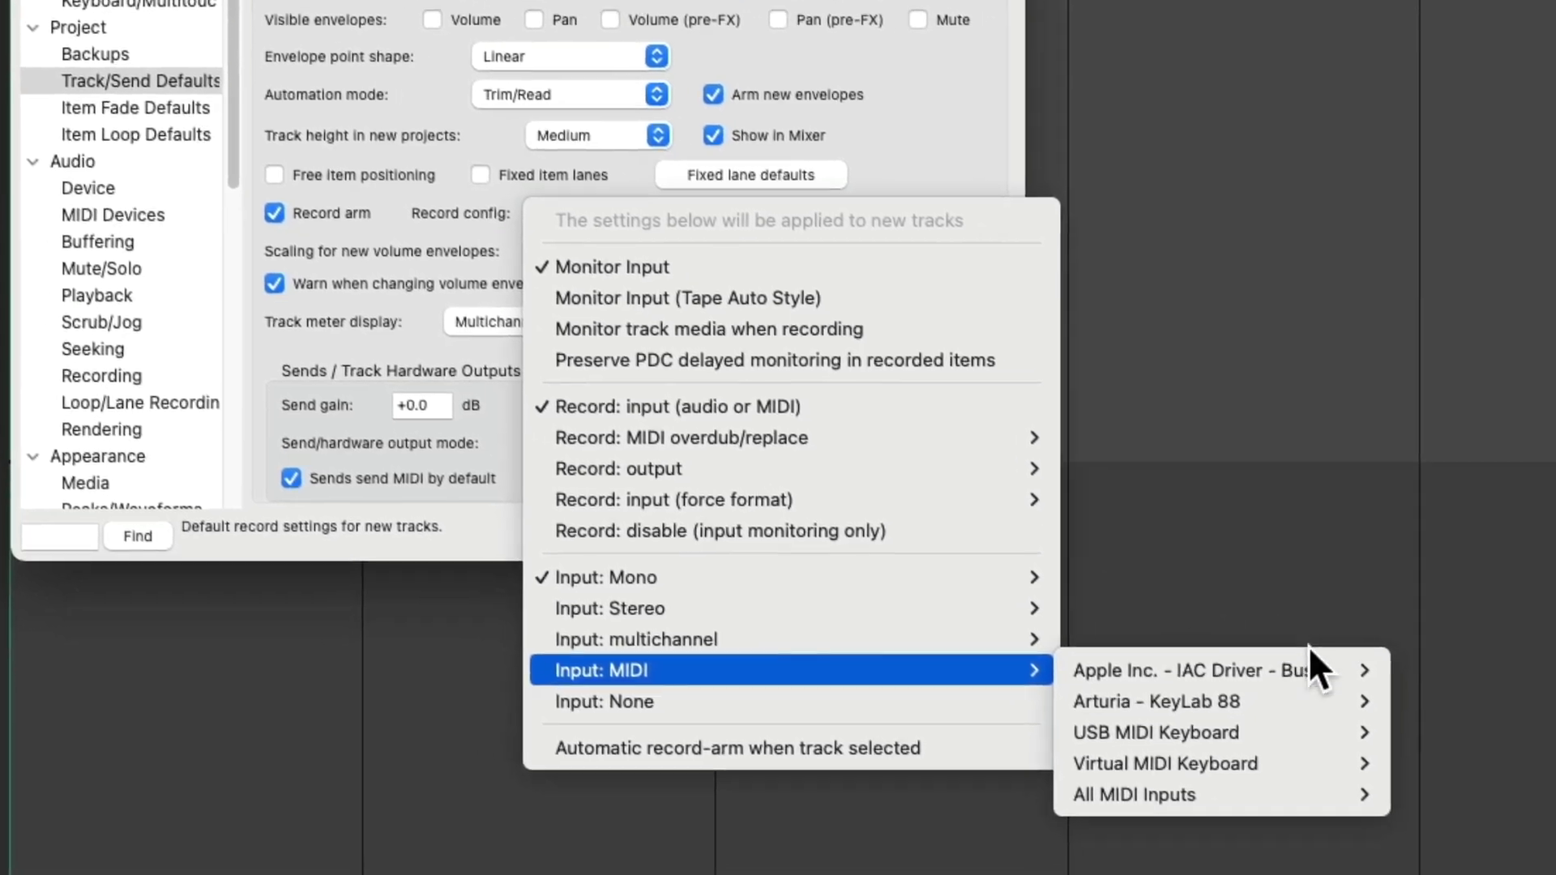
mouse_move(1452, 782)
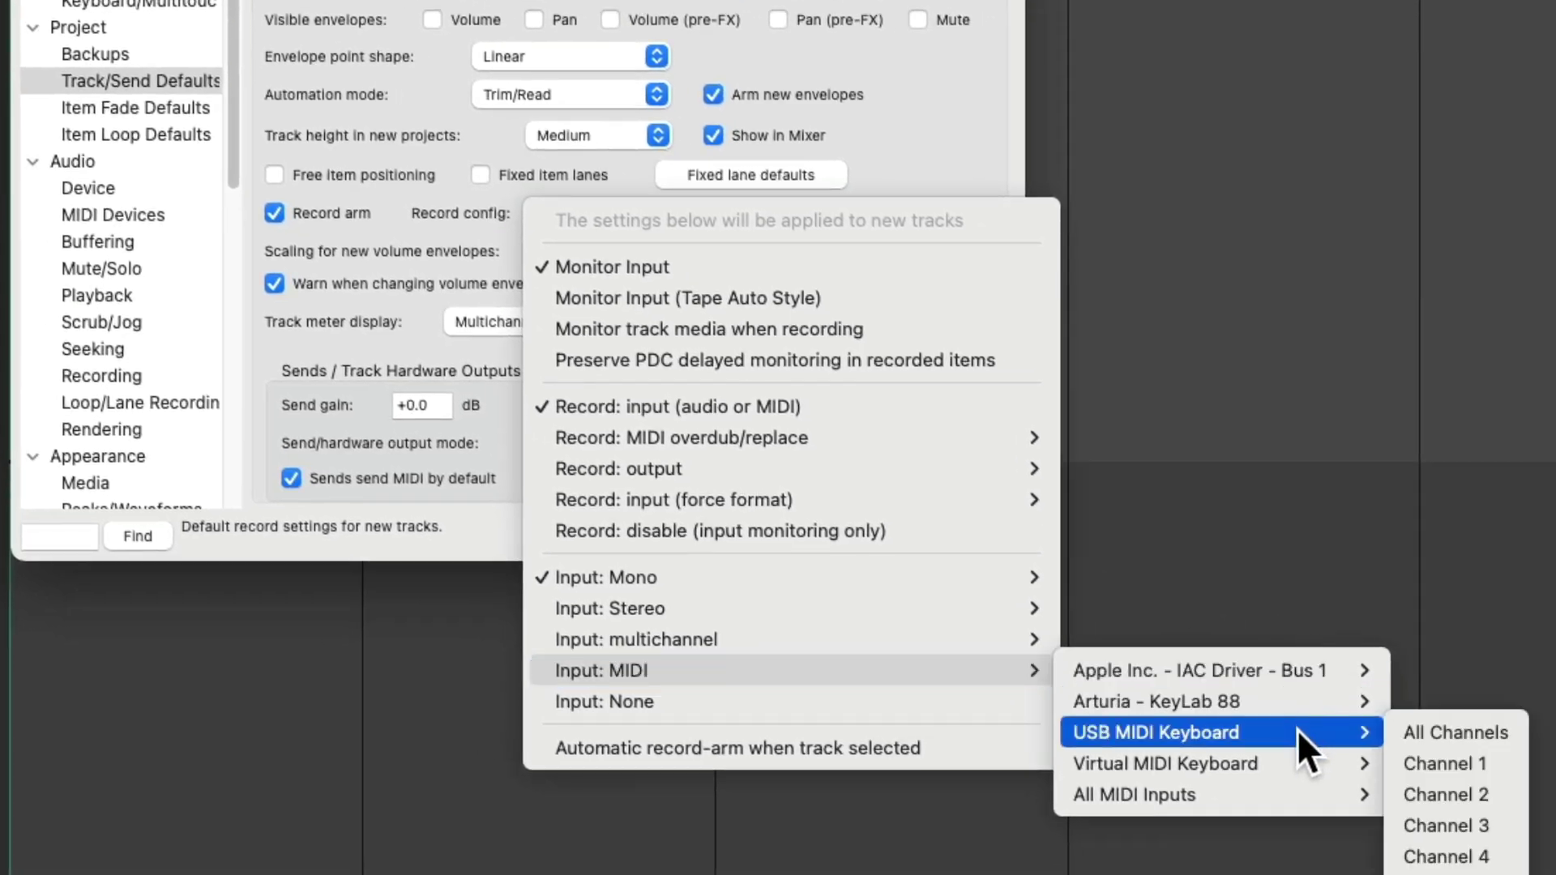
left_click(1414, 733)
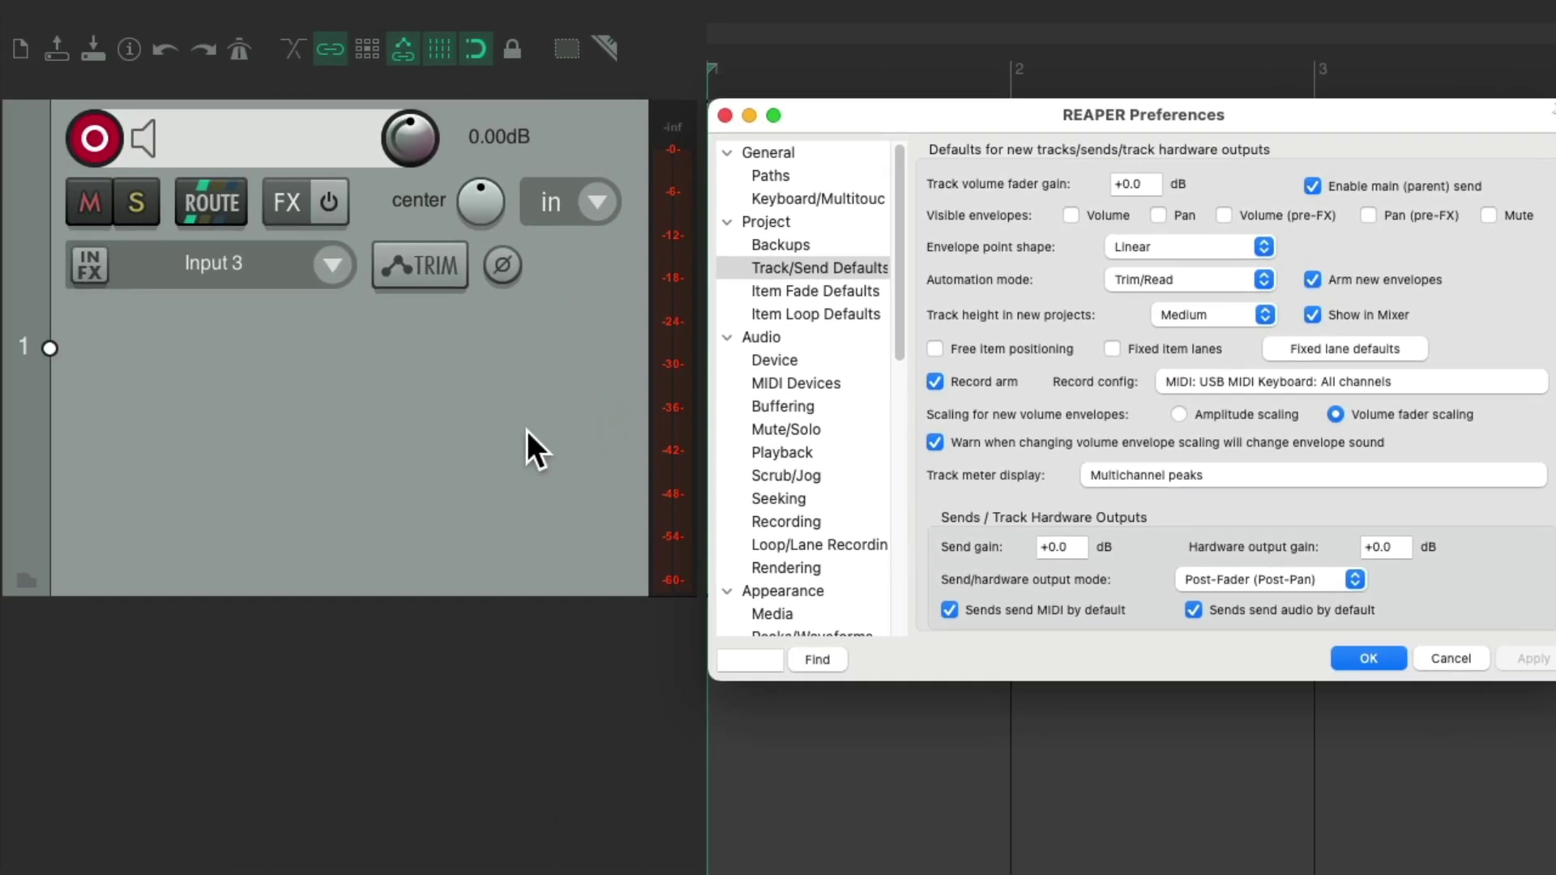
Delete the existing track and add a fresh one with Cmd+T.
left_click(66, 470)
key("Delete")
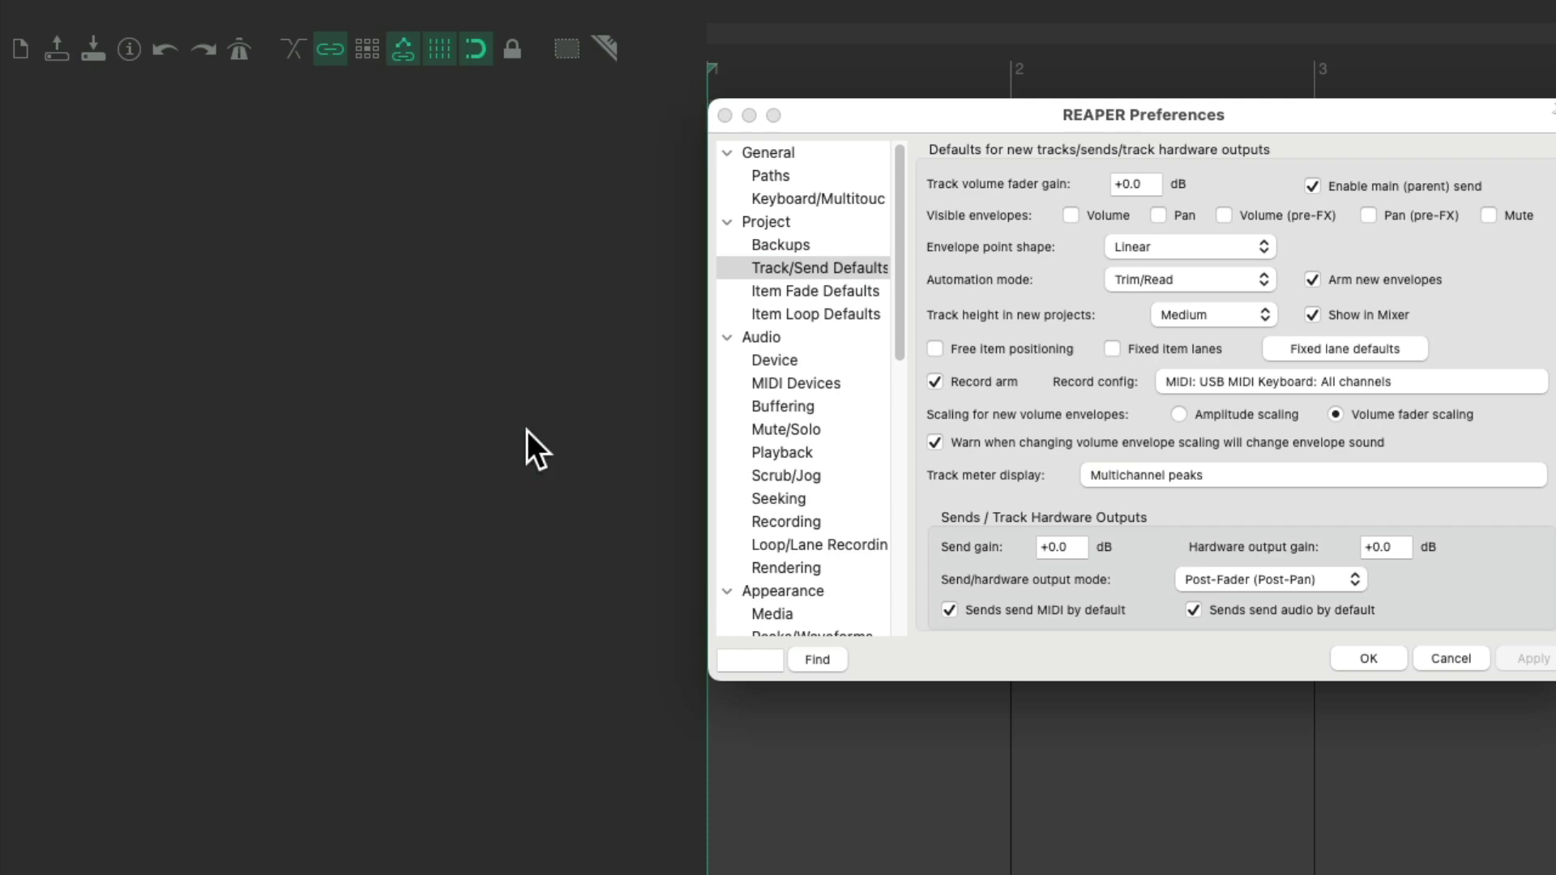
key("super+t")
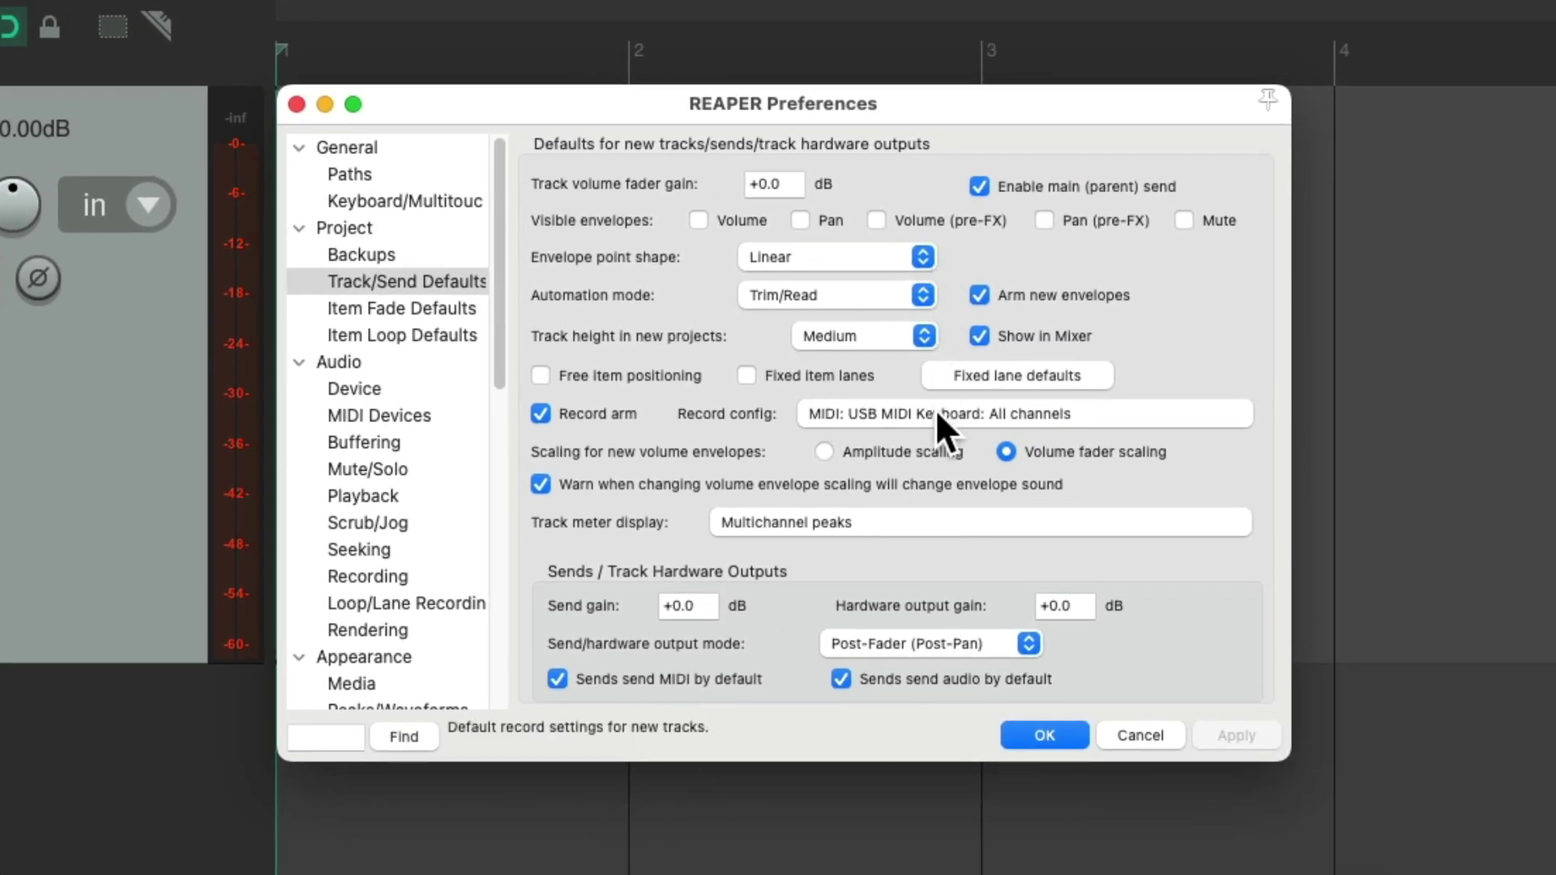
Enable 'Automatic record-arm when track selected', apply it, and add a new track, then deselect it.
left_click(935, 408)
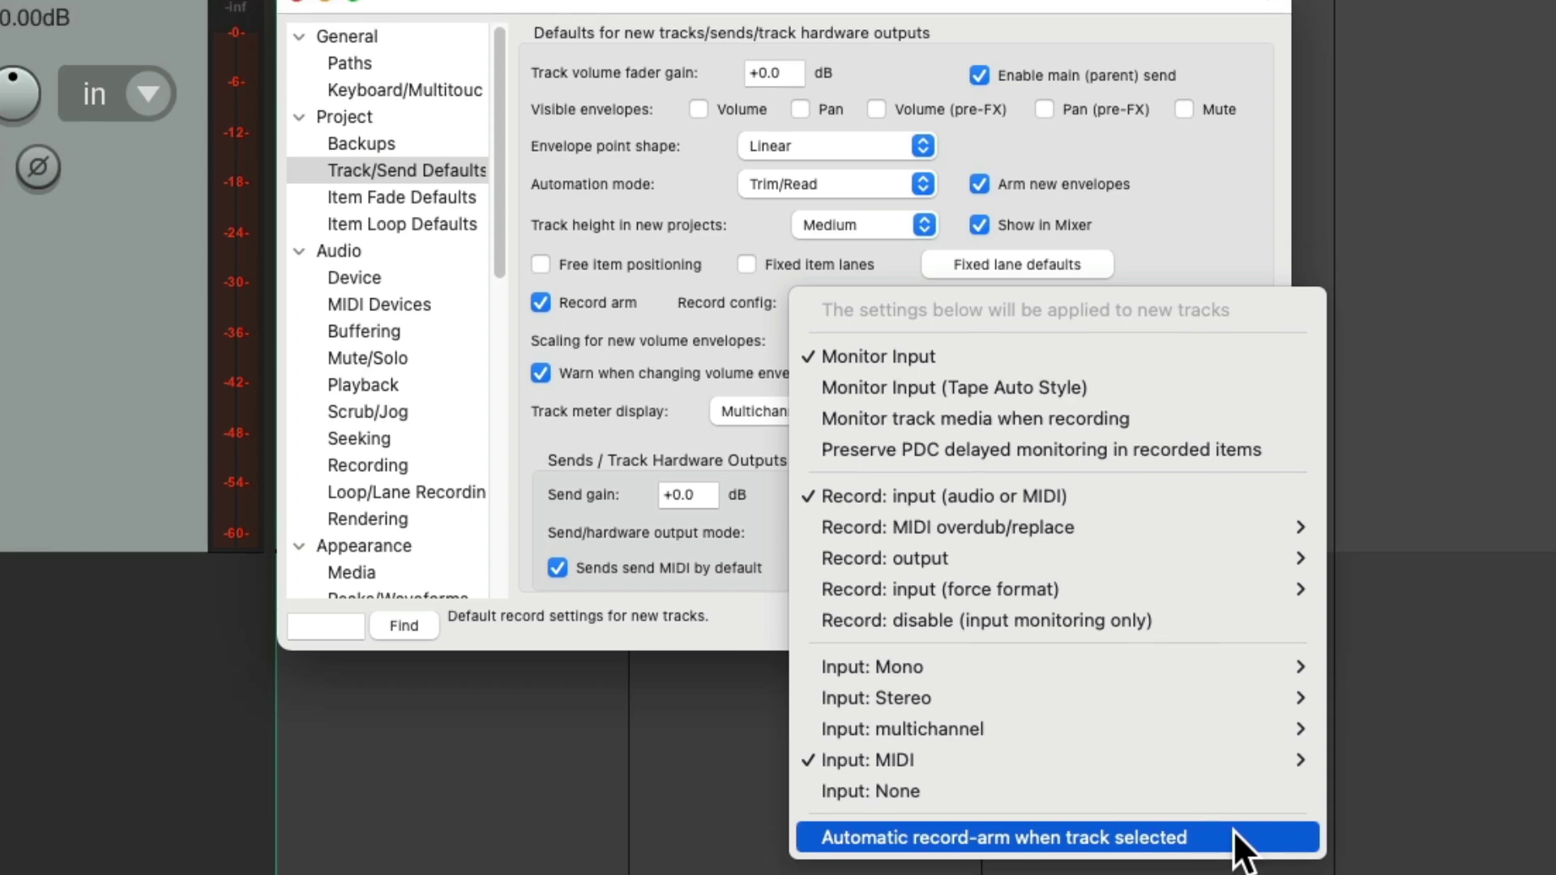
left_click(1232, 800)
left_click(1238, 731)
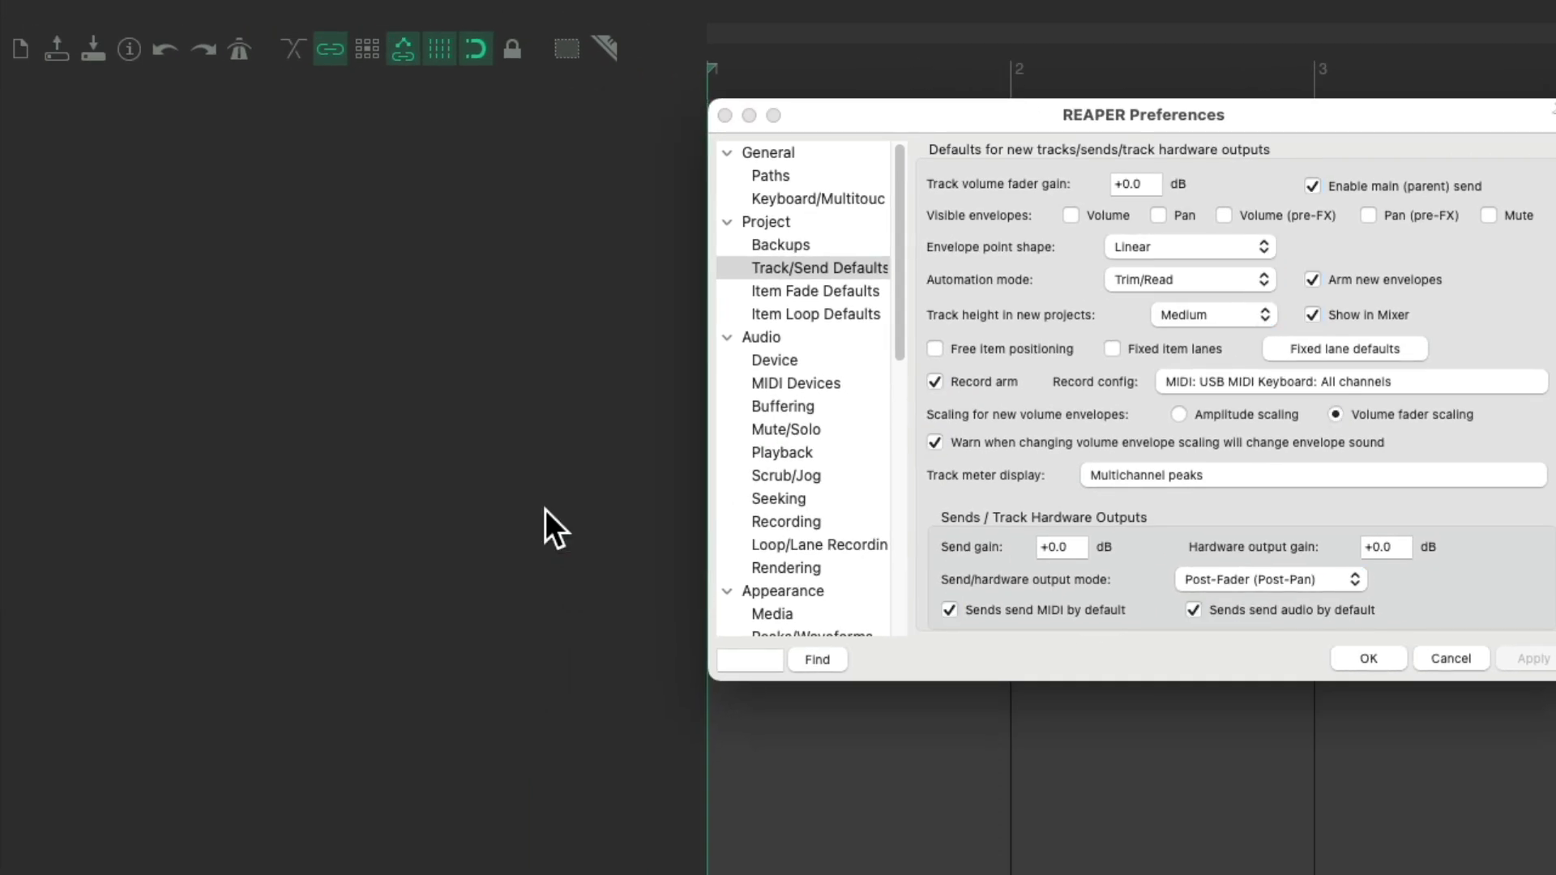
double_click(544, 509)
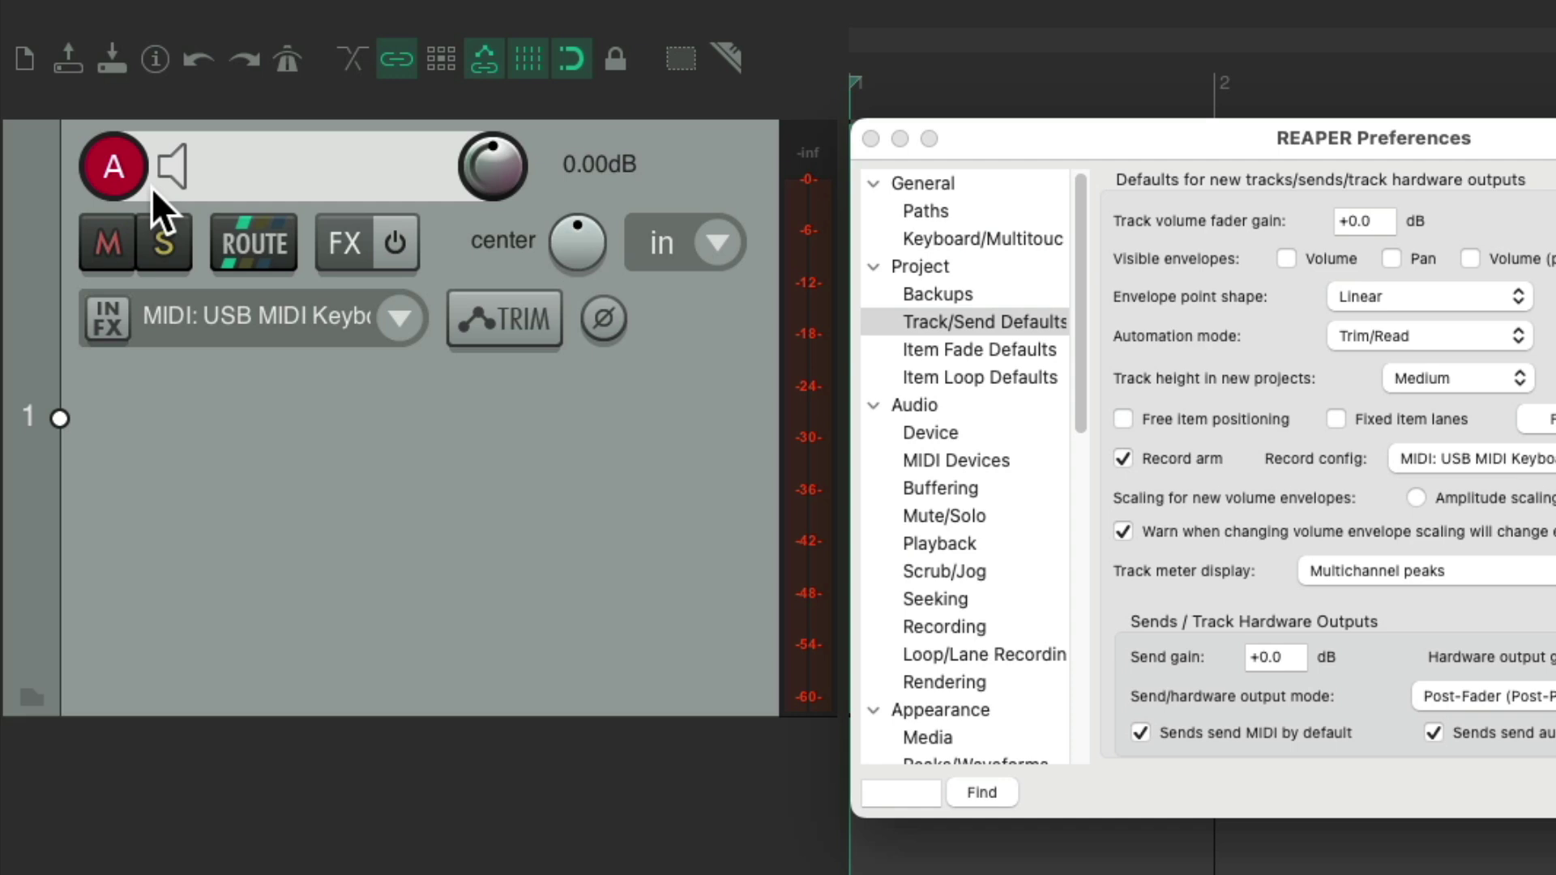
left_click(445, 472)
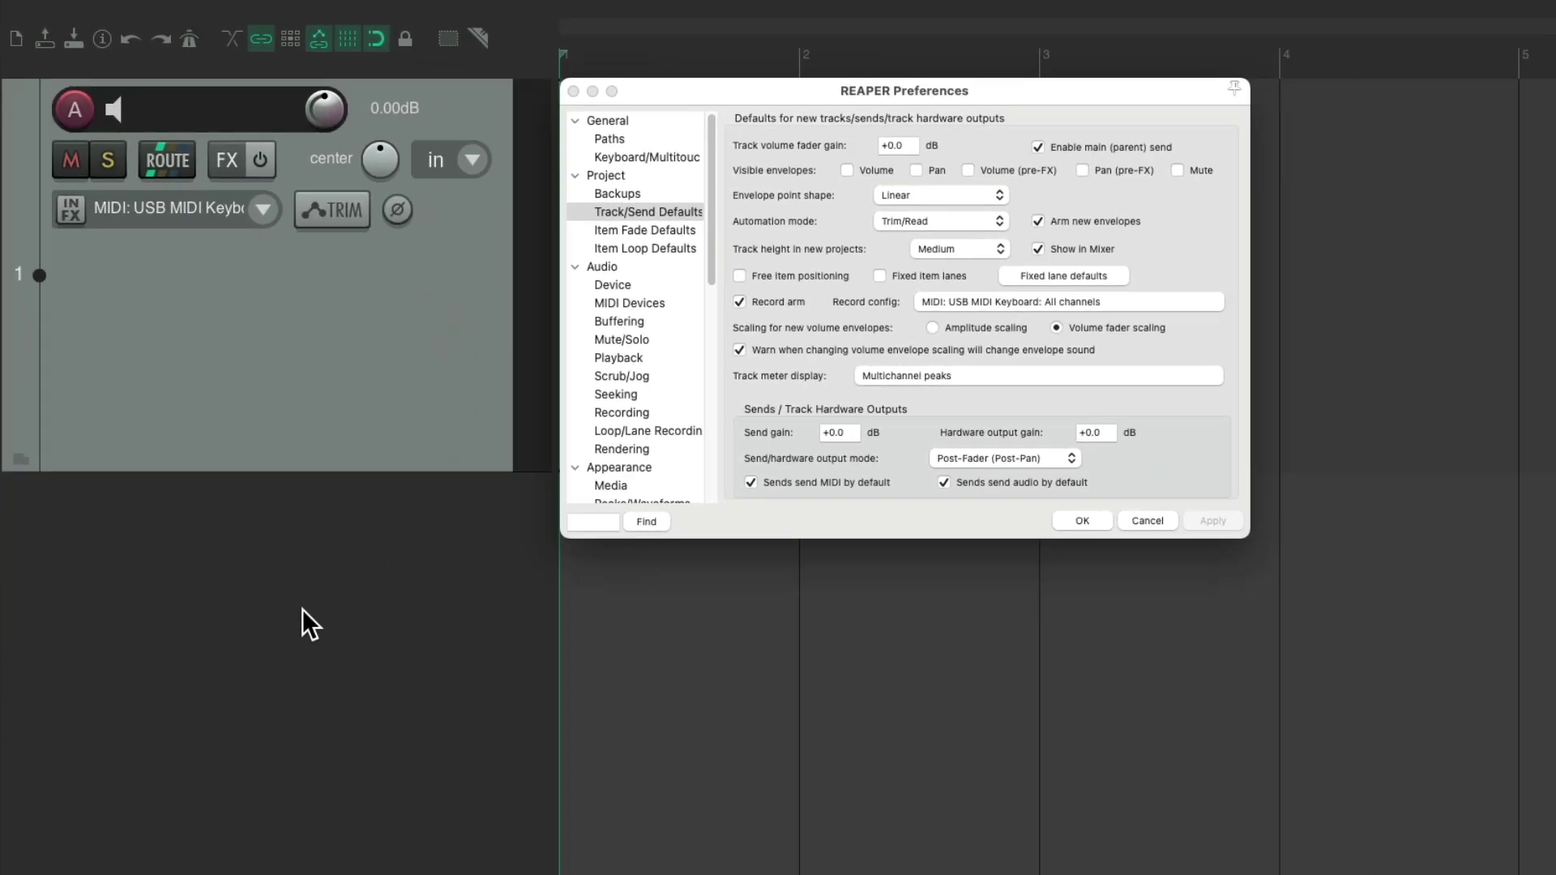
Insert track 2, then alternate selecting tracks 1 and 2 to watch record-arm follow.
double_click(303, 609)
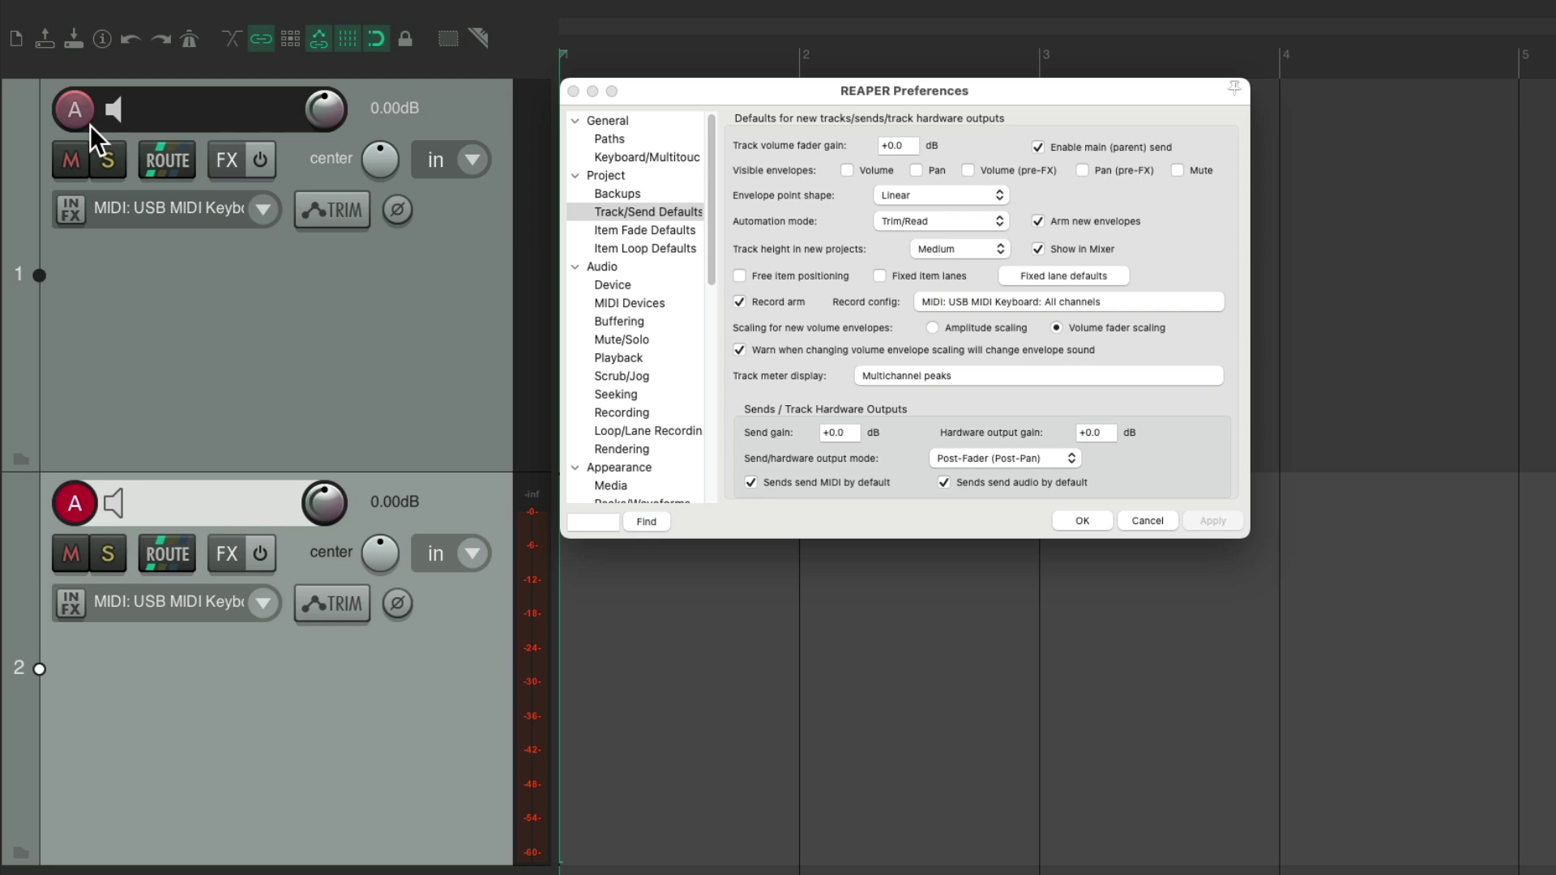
left_click(239, 310)
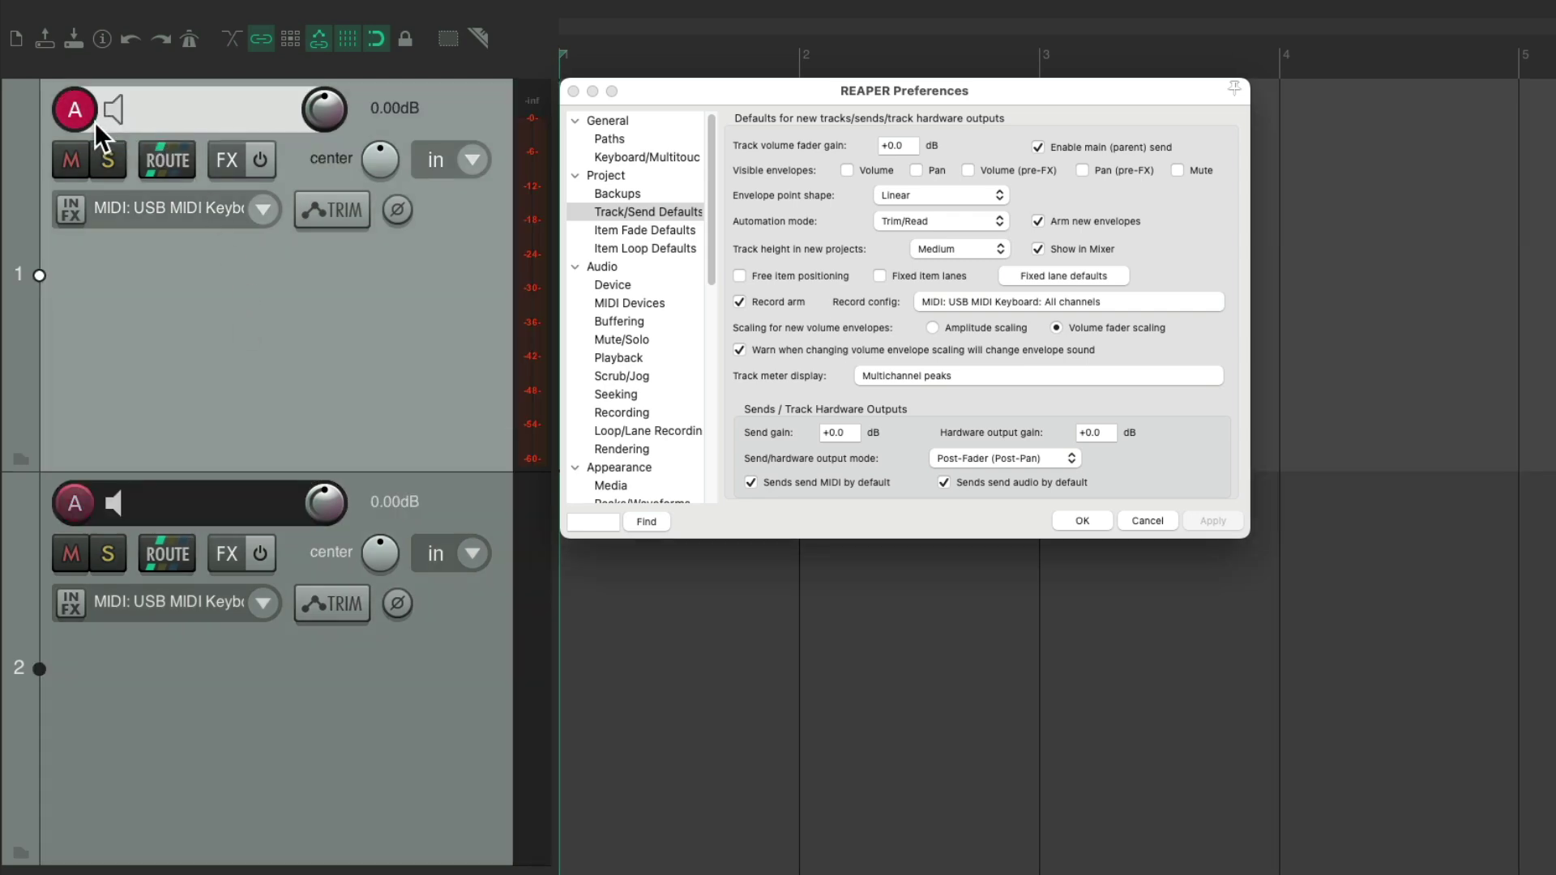
left_click(242, 671)
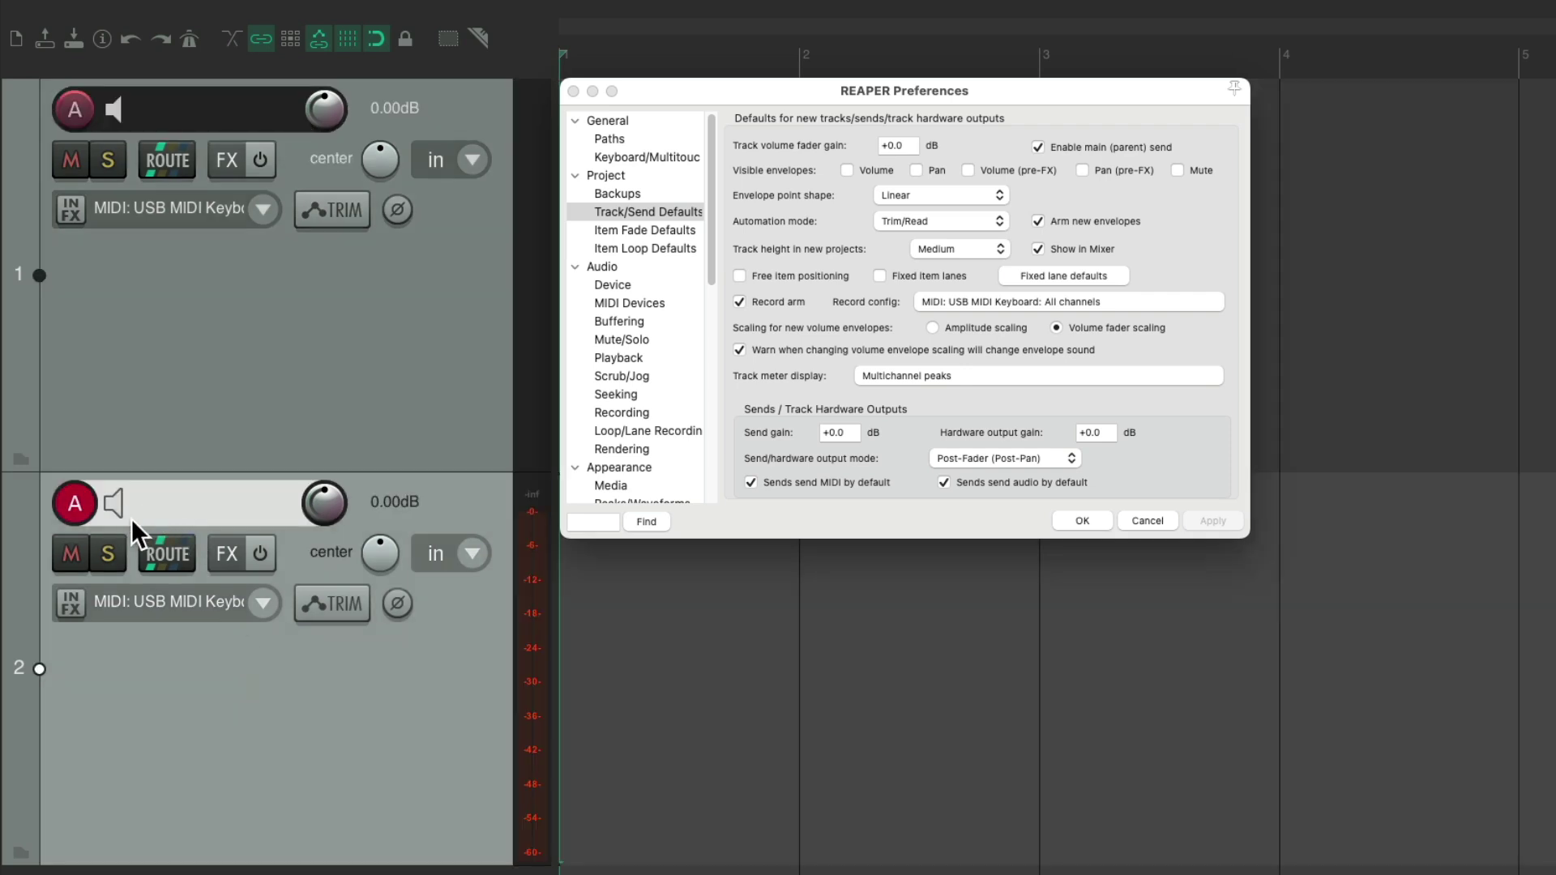
left_click(196, 363)
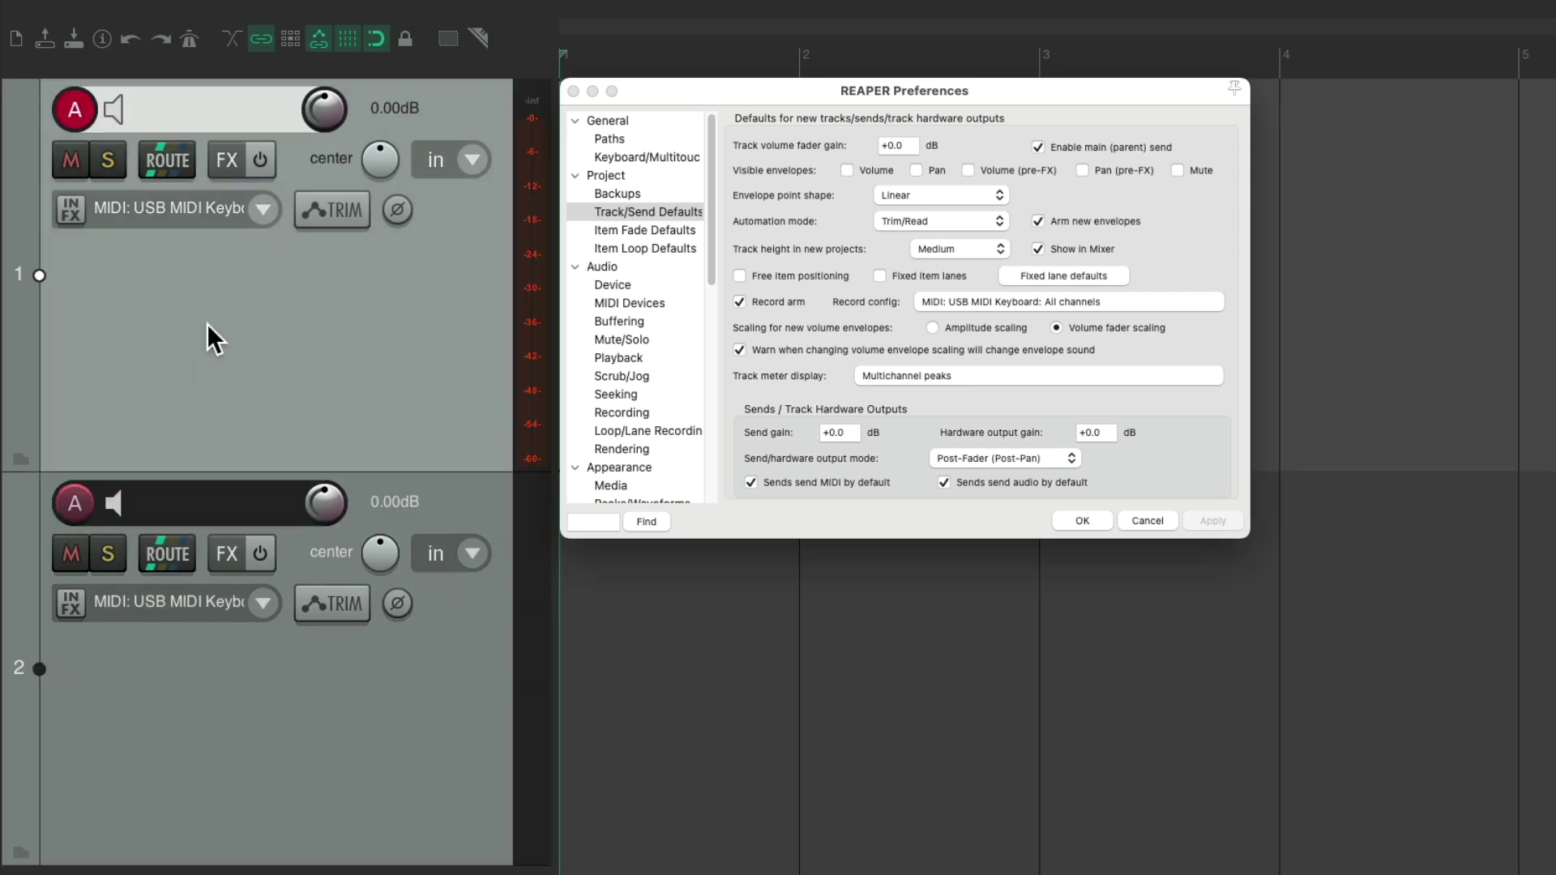
left_click(241, 713)
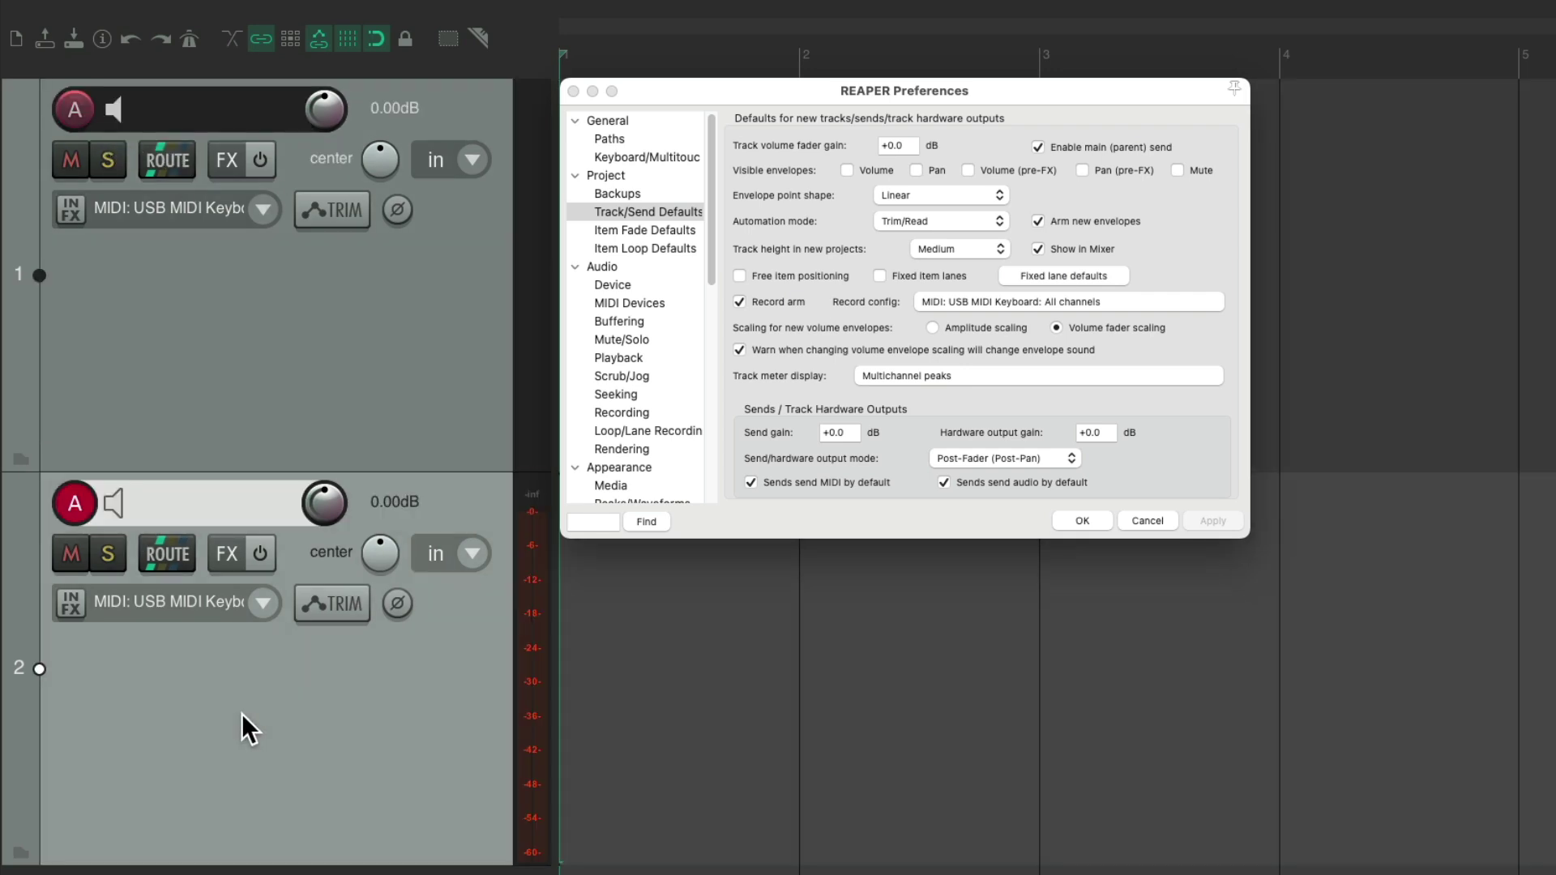
left_click(200, 366)
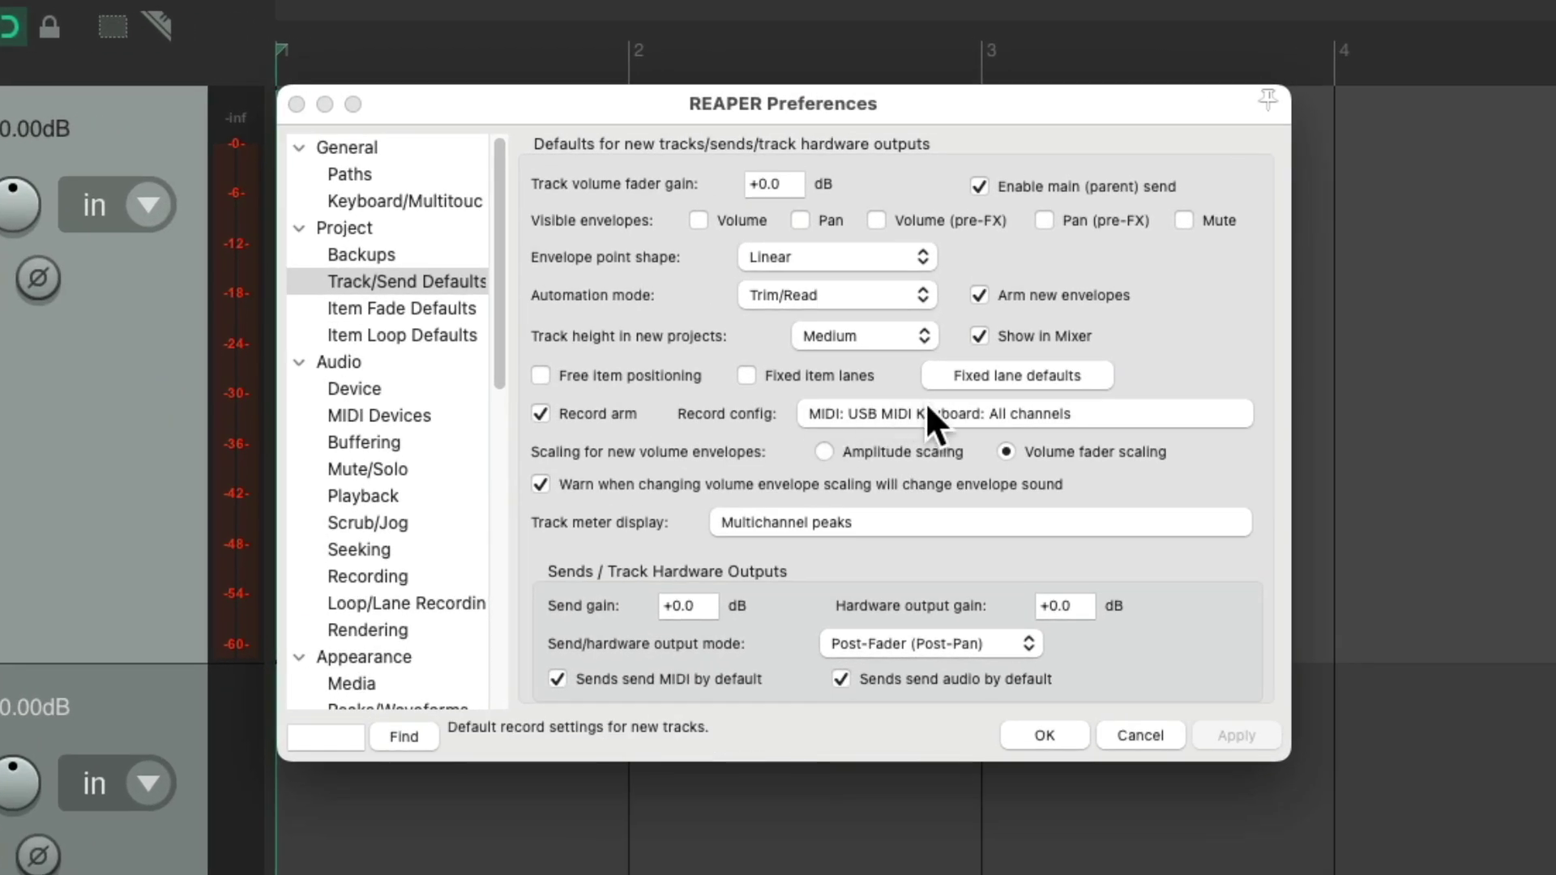
left_click(1003, 300)
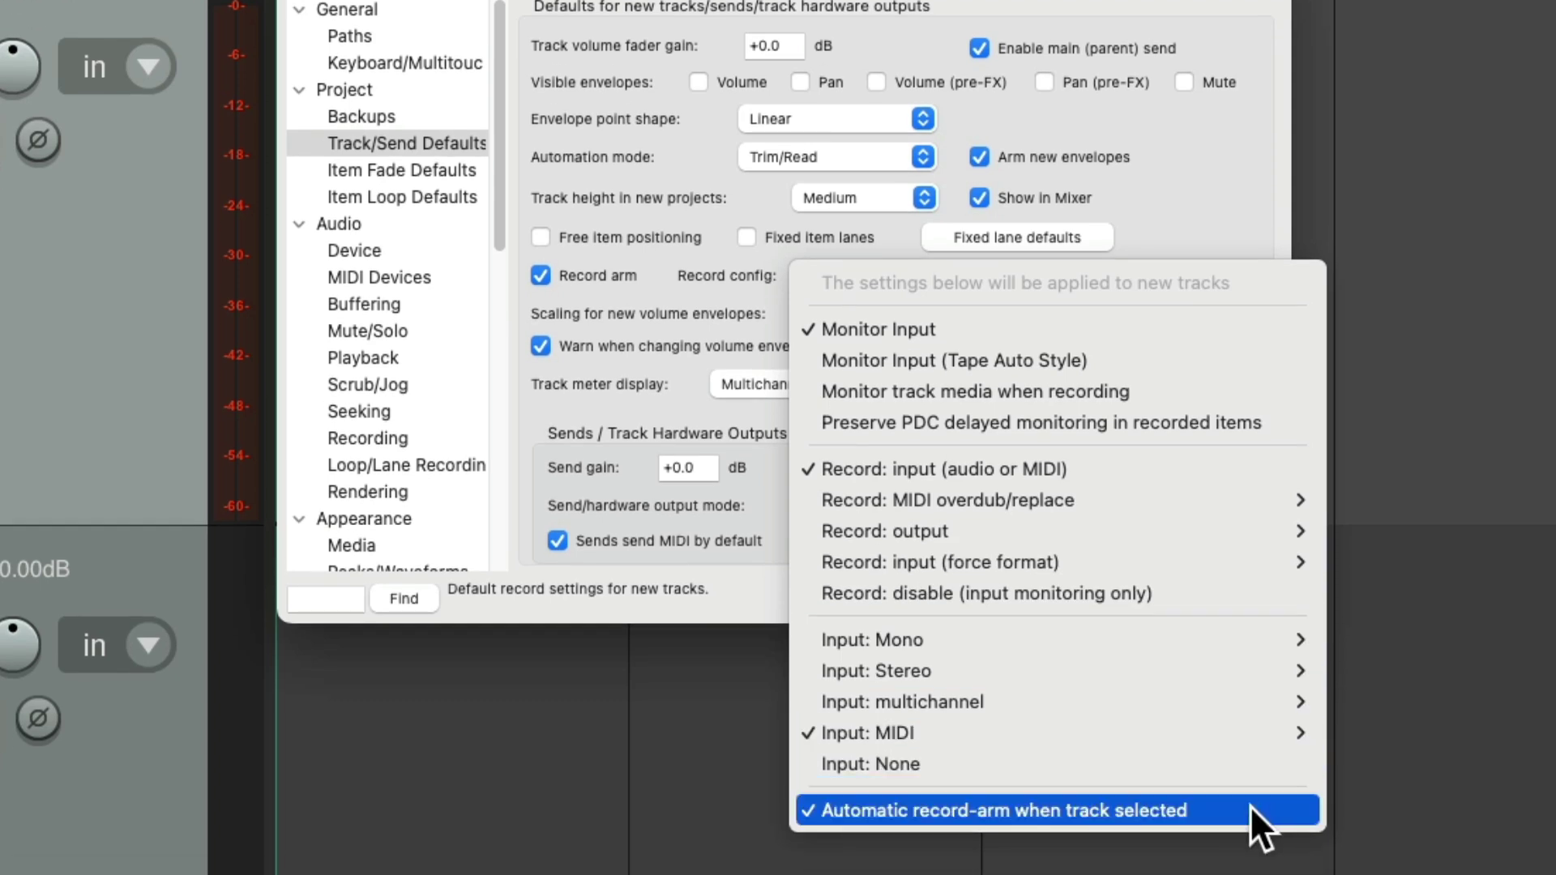
left_click(1250, 805)
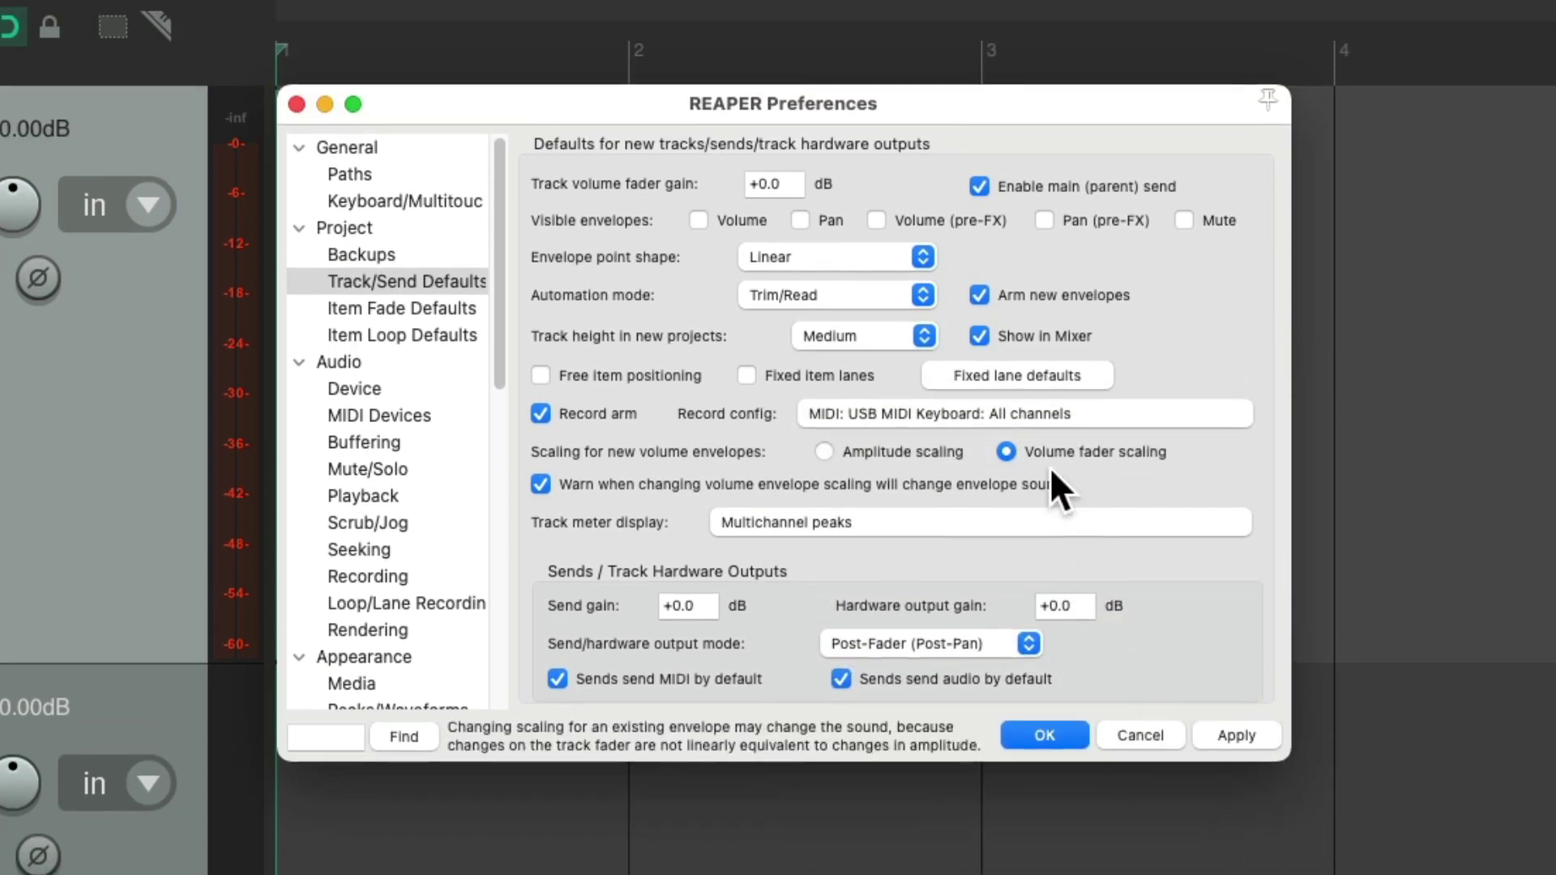
left_click(1042, 415)
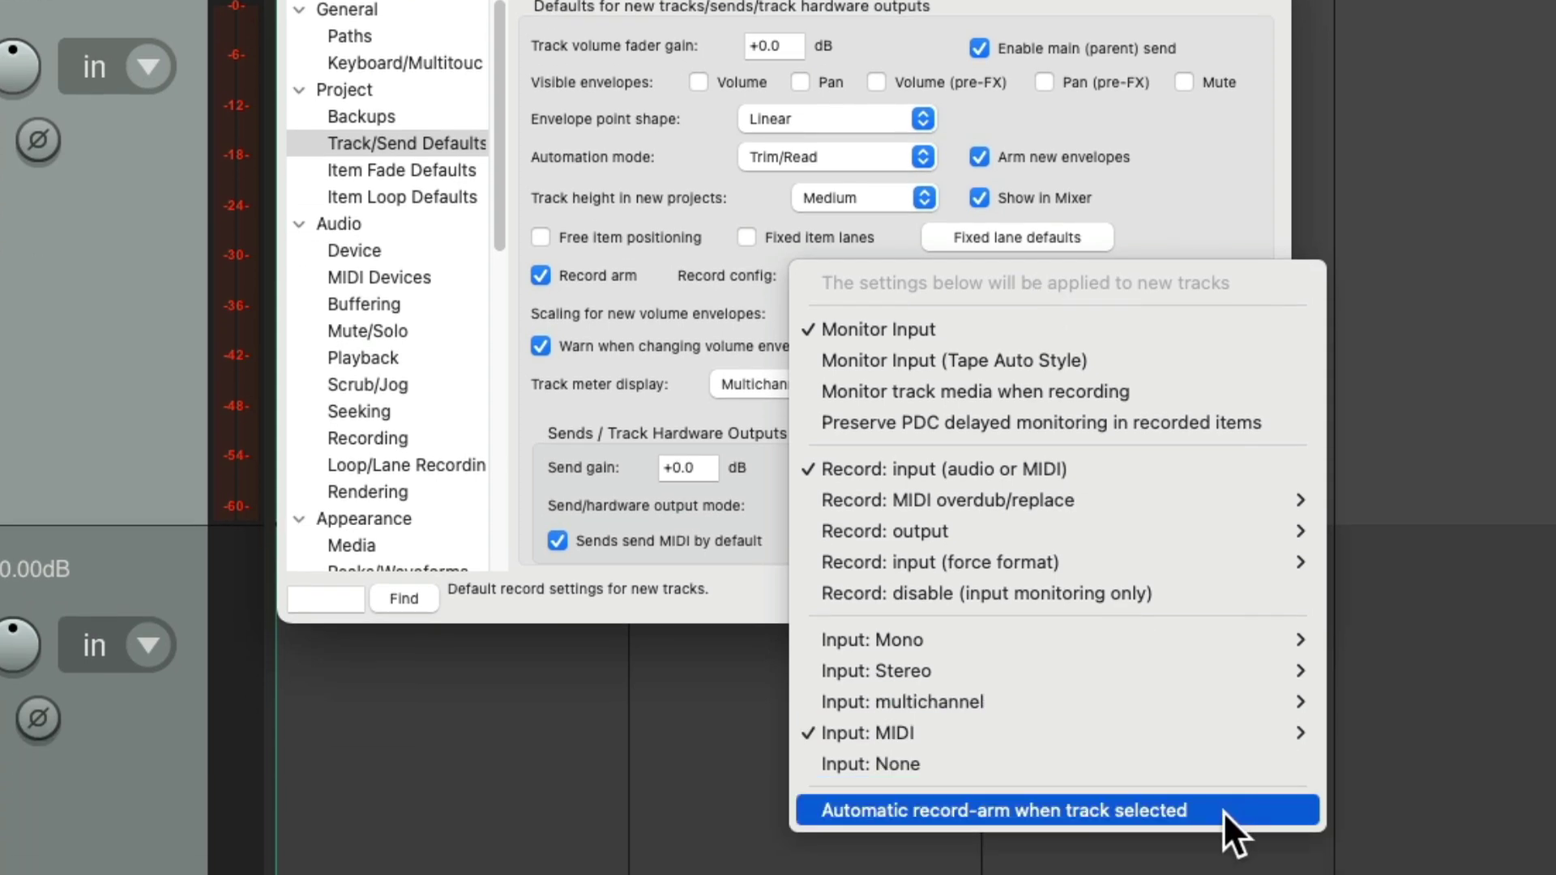
left_click(1223, 810)
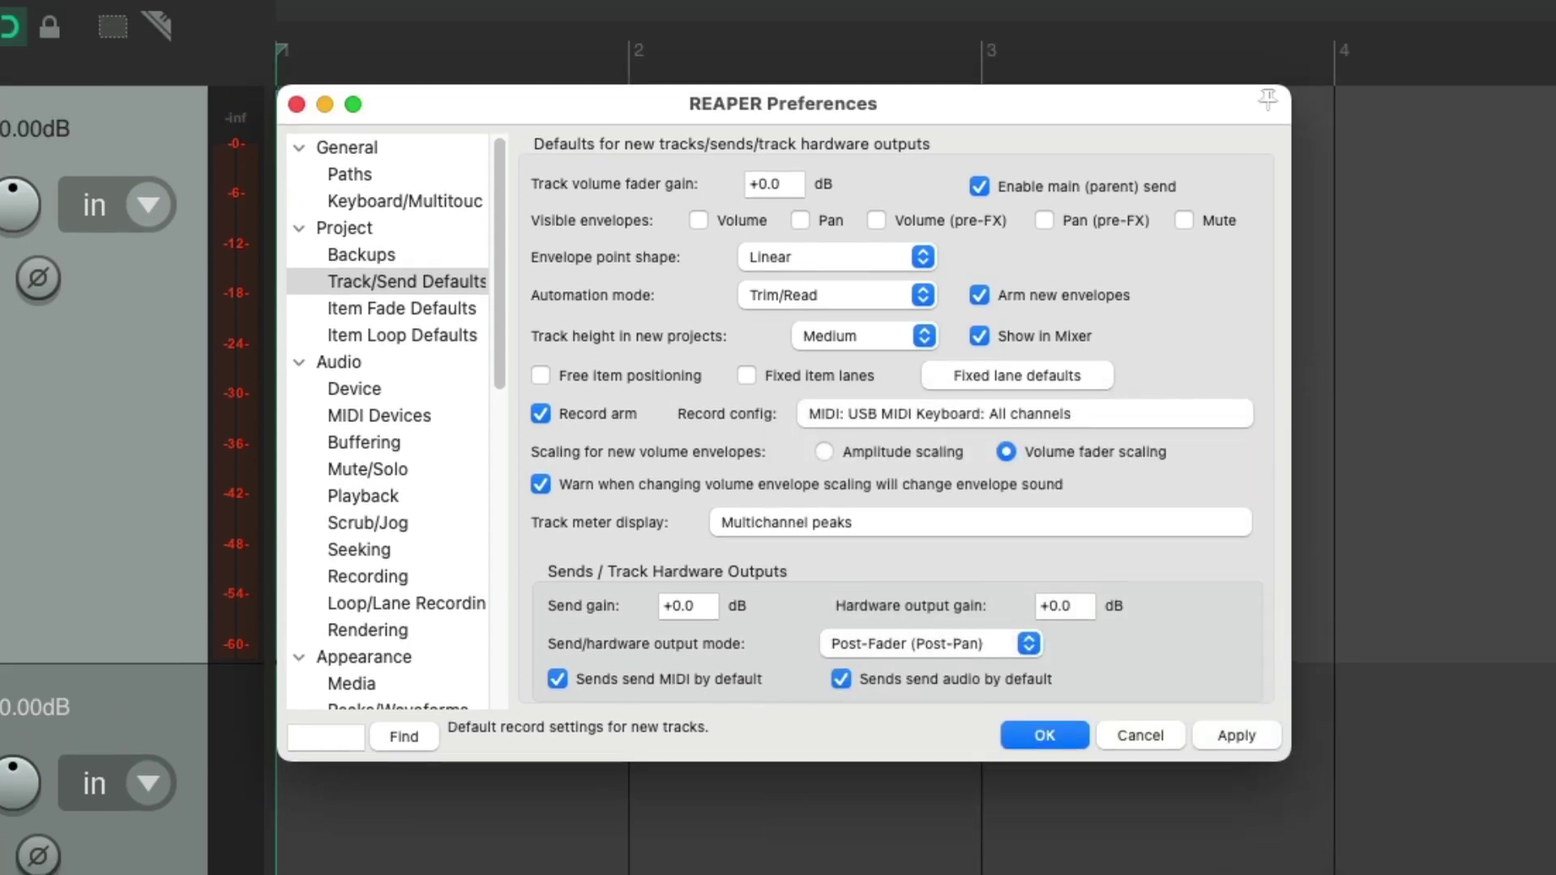